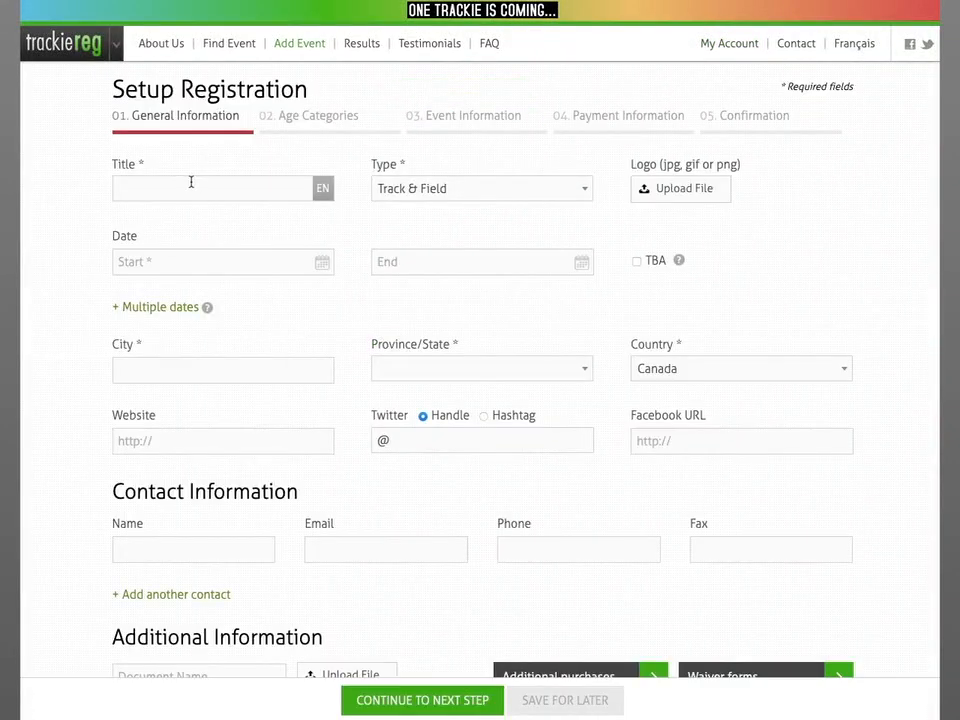
Title the event 2022 Manitoba Open and set its type to Judo.
{"action": "left_click", "coordinate": [189, 183]}
{"action": "type", "text": "2022 Manitoba Open"}
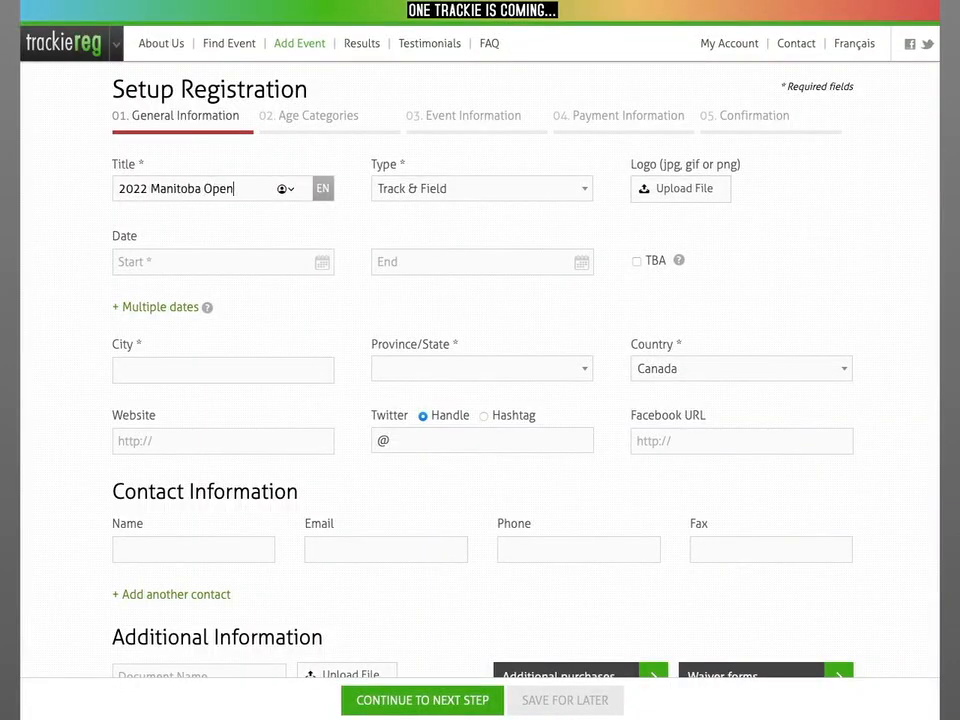
{"action": "left_click", "coordinate": [446, 188]}
{"action": "scroll", "coordinate": [458, 279], "scroll_direction": "down", "scroll_amount": 3}
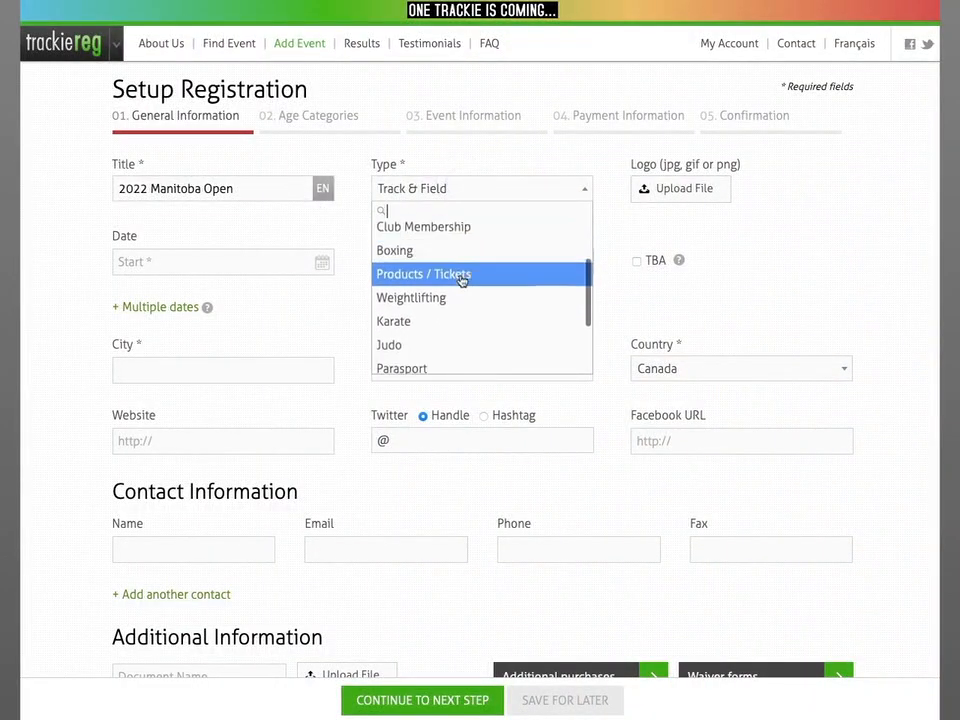
{"action": "scroll", "coordinate": [461, 281], "scroll_direction": "down", "scroll_amount": 1}
{"action": "left_click", "coordinate": [458, 313]}
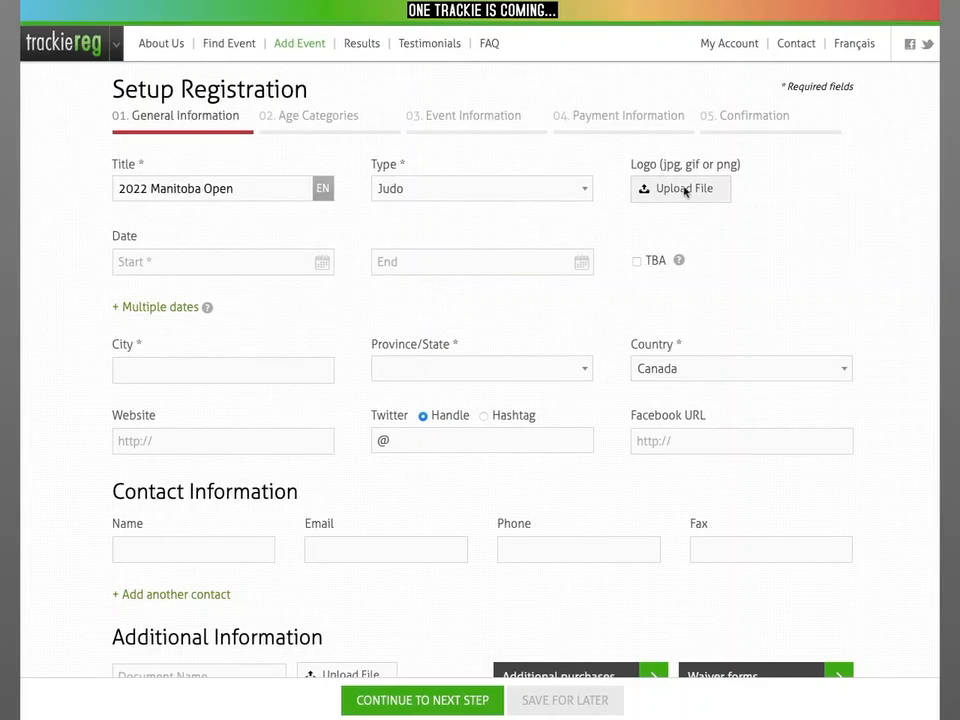
Upload the event's logo image file to the general information form.
{"action": "left_click", "coordinate": [683, 189]}
{"action": "double_click", "coordinate": [340, 271]}
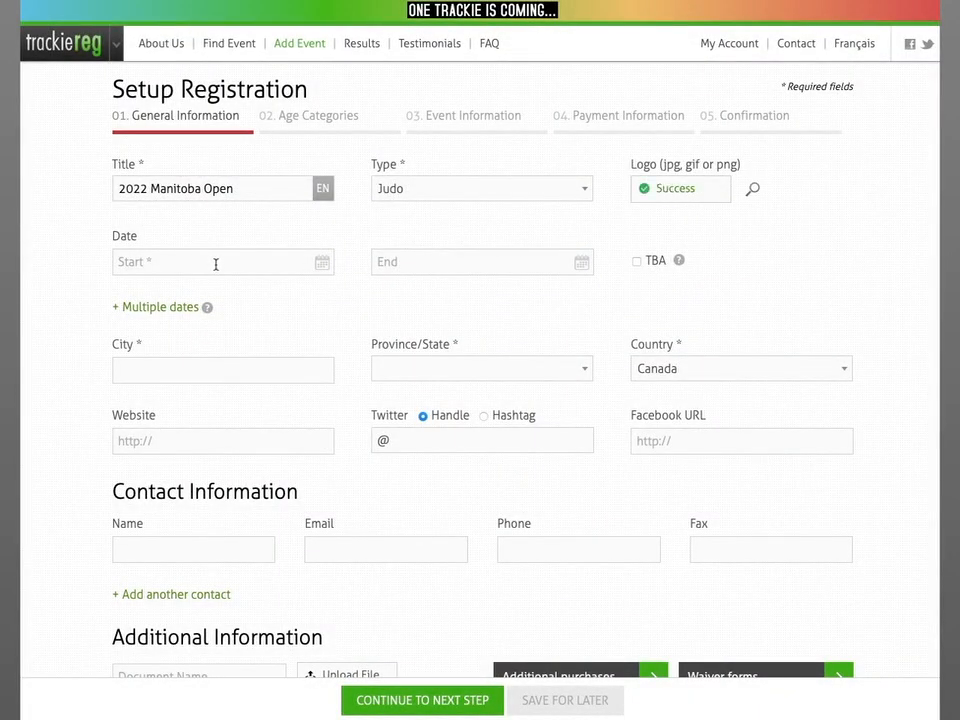
Set the event's start date to 2022-01-21.
{"action": "left_click", "coordinate": [215, 263]}
{"action": "left_click", "coordinate": [195, 294]}
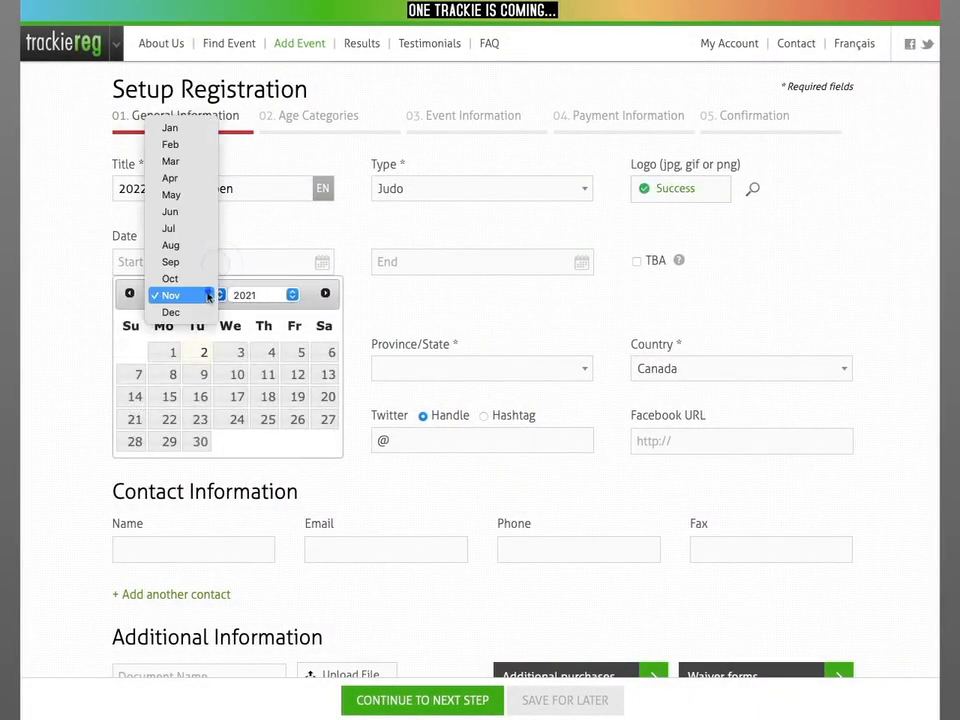
{"action": "left_click", "coordinate": [191, 133]}
{"action": "left_click", "coordinate": [256, 294]}
{"action": "left_click", "coordinate": [246, 311]}
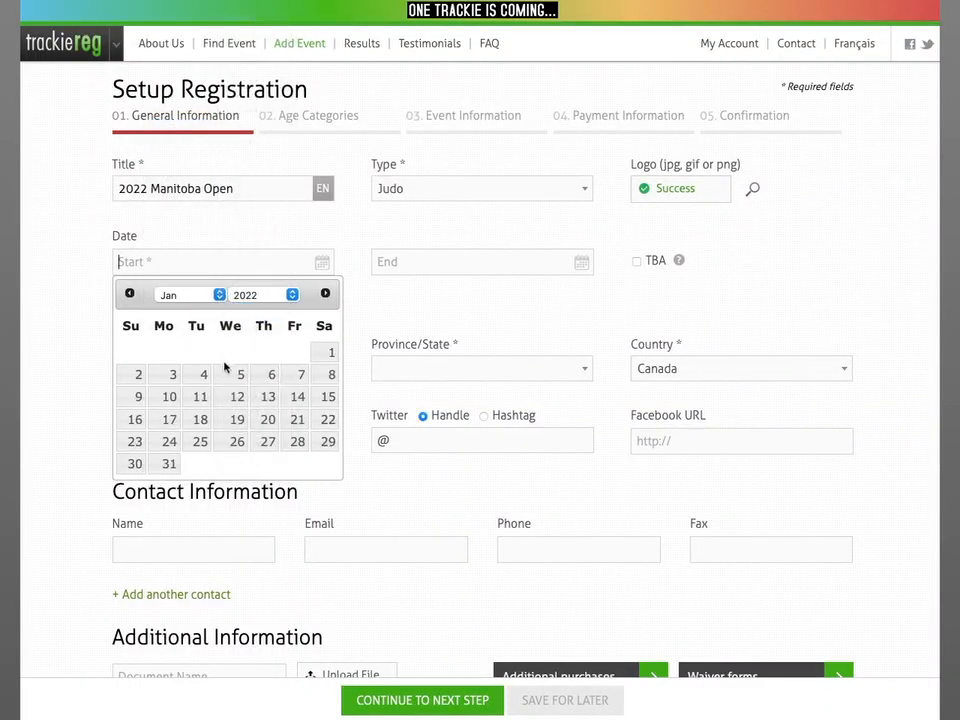
{"action": "left_click", "coordinate": [292, 419]}
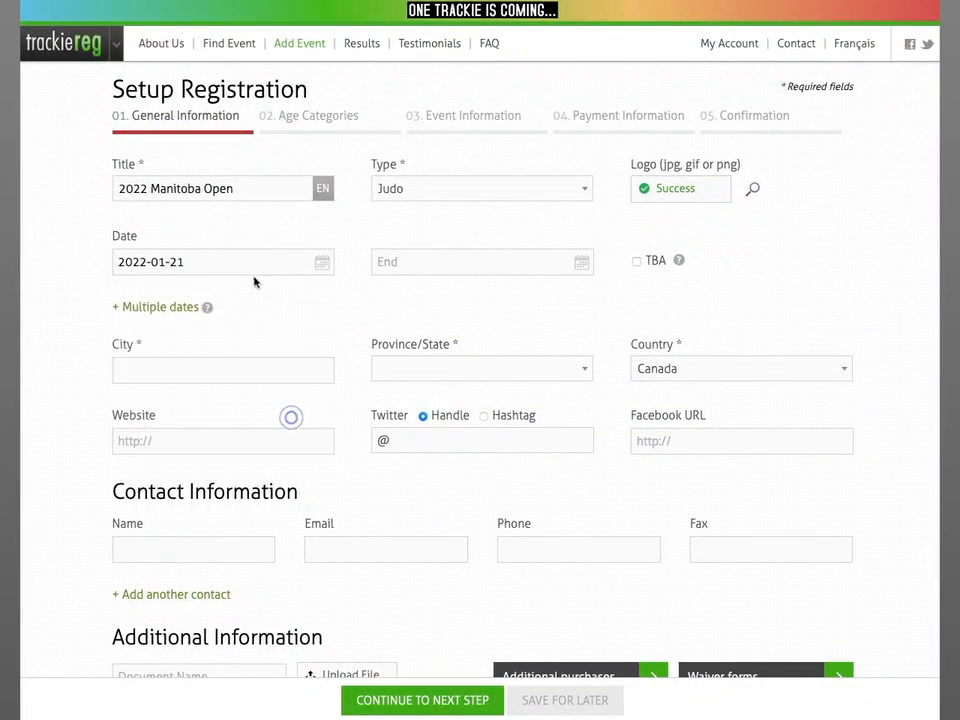
Set the event's end date to 2022-01-23.
{"action": "left_click", "coordinate": [423, 260]}
{"action": "left_click", "coordinate": [510, 295]}
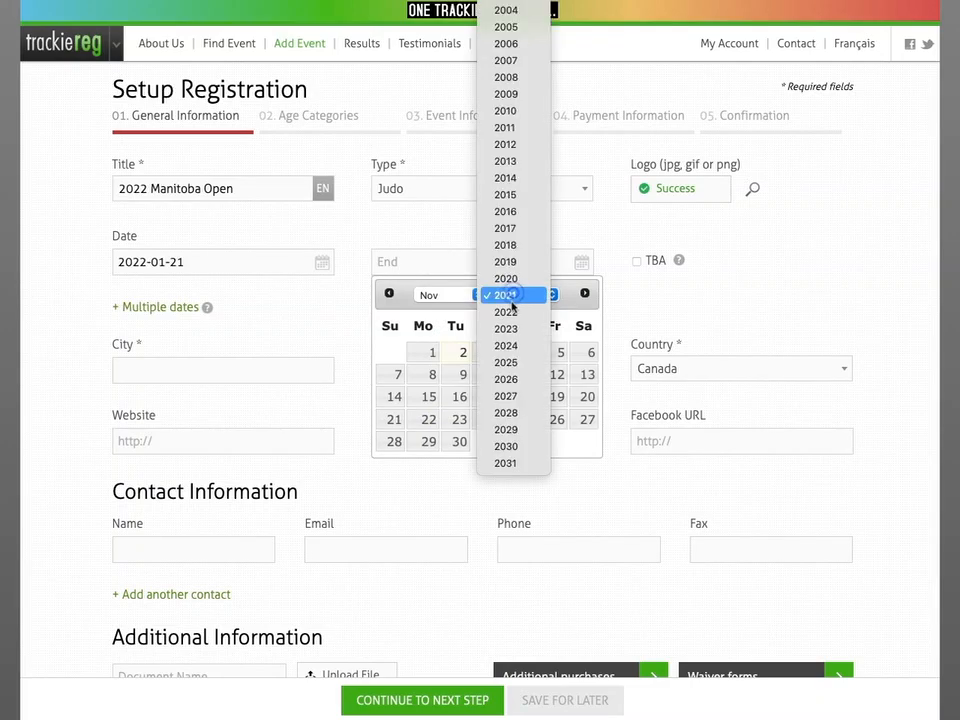
{"action": "left_click", "coordinate": [506, 311]}
{"action": "left_click", "coordinate": [459, 294]}
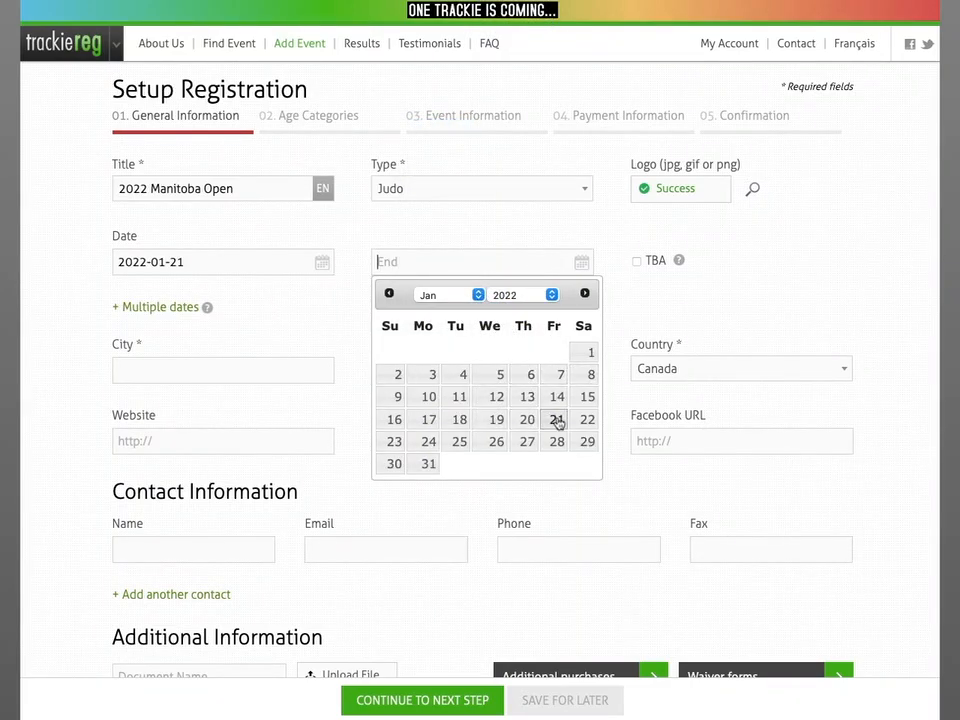
{"action": "left_click", "coordinate": [396, 441]}
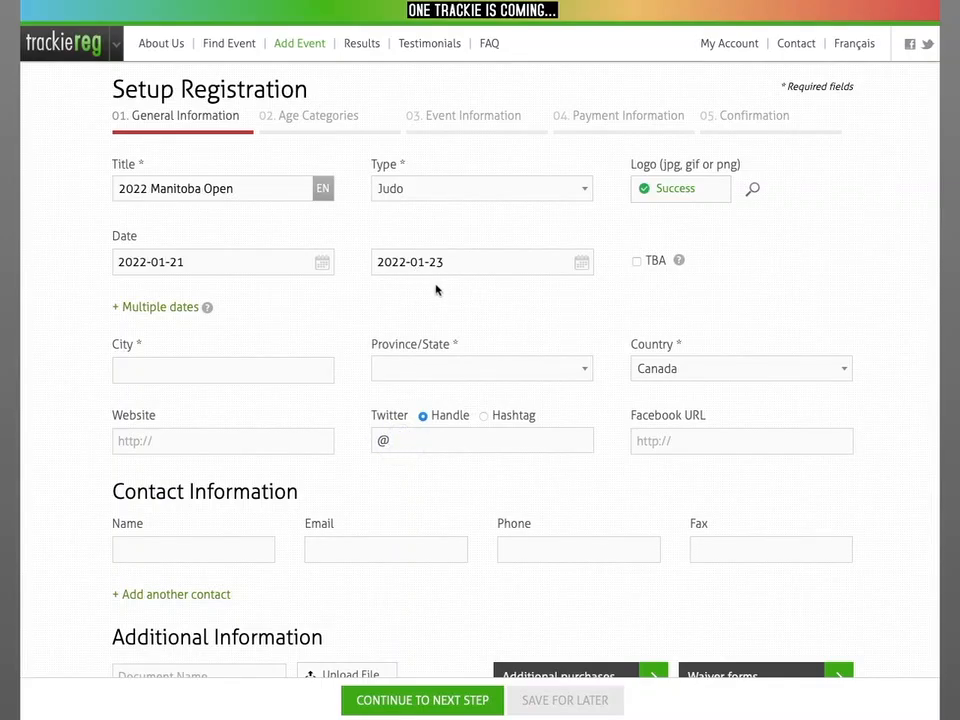
Review the location, website, social media, contact, document and registration URL entries of the general information form.
{"action": "scroll", "coordinate": [435, 290], "scroll_direction": "down", "scroll_amount": 3}
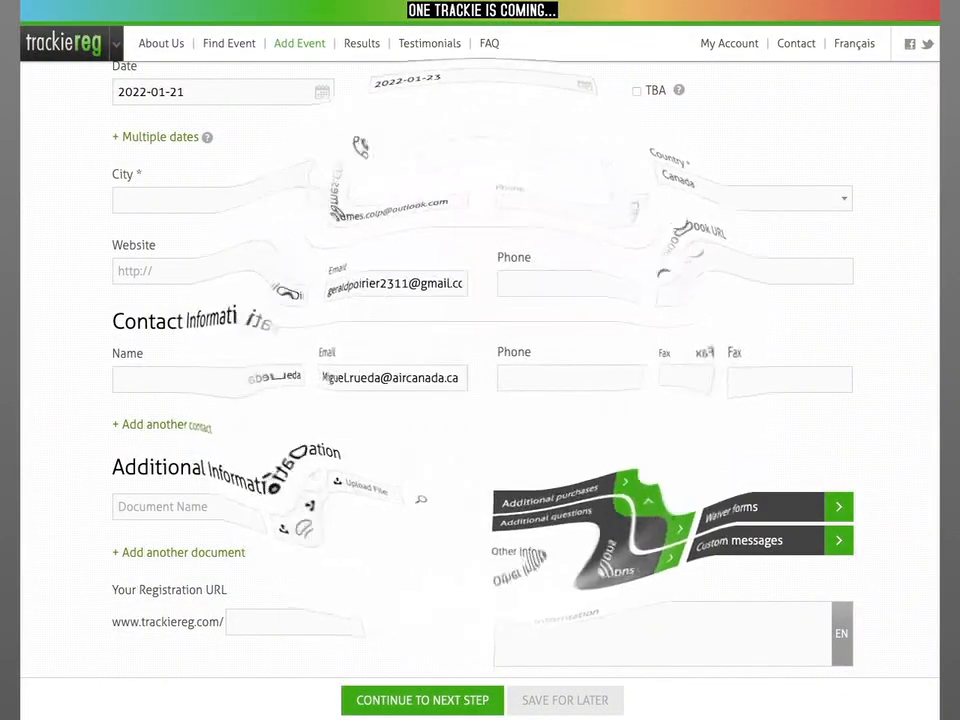
{"action": "scroll", "coordinate": [480, 370], "scroll_direction": "up", "scroll_amount": 4}
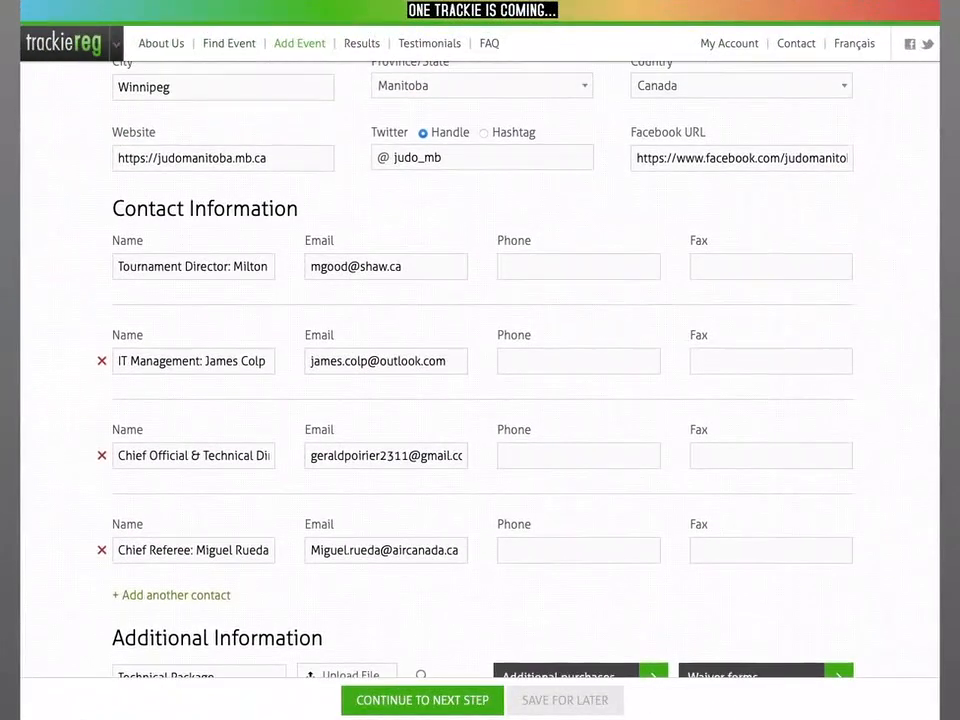
{"action": "scroll", "coordinate": [806, 420], "scroll_direction": "up", "scroll_amount": 2}
{"action": "scroll", "coordinate": [806, 420], "scroll_direction": "down", "scroll_amount": 5}
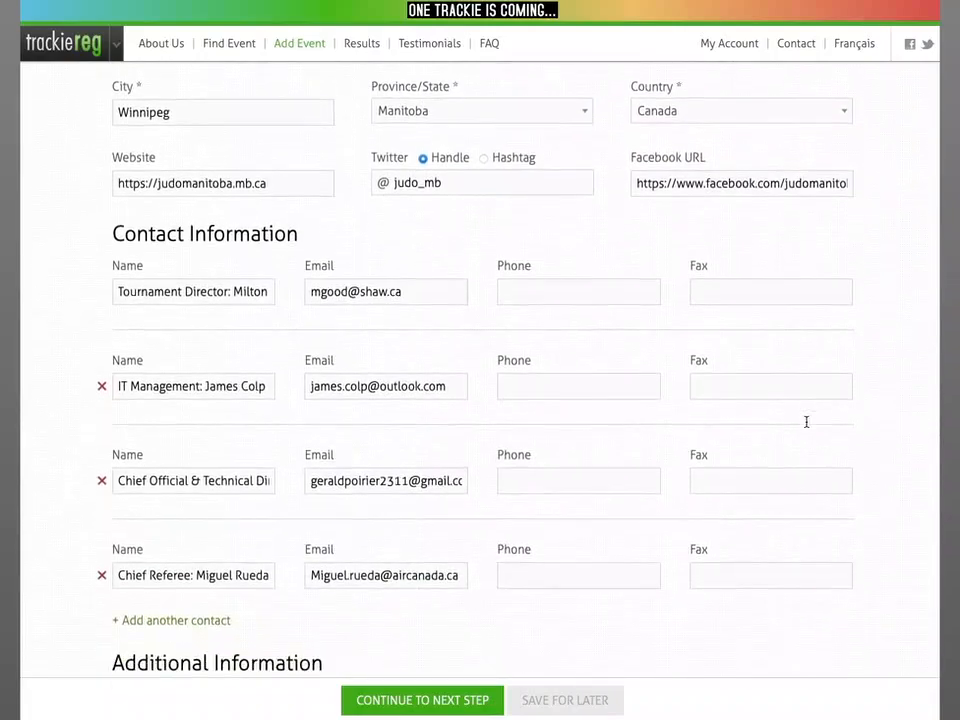
{"action": "scroll", "coordinate": [806, 420], "scroll_direction": "down", "scroll_amount": 3}
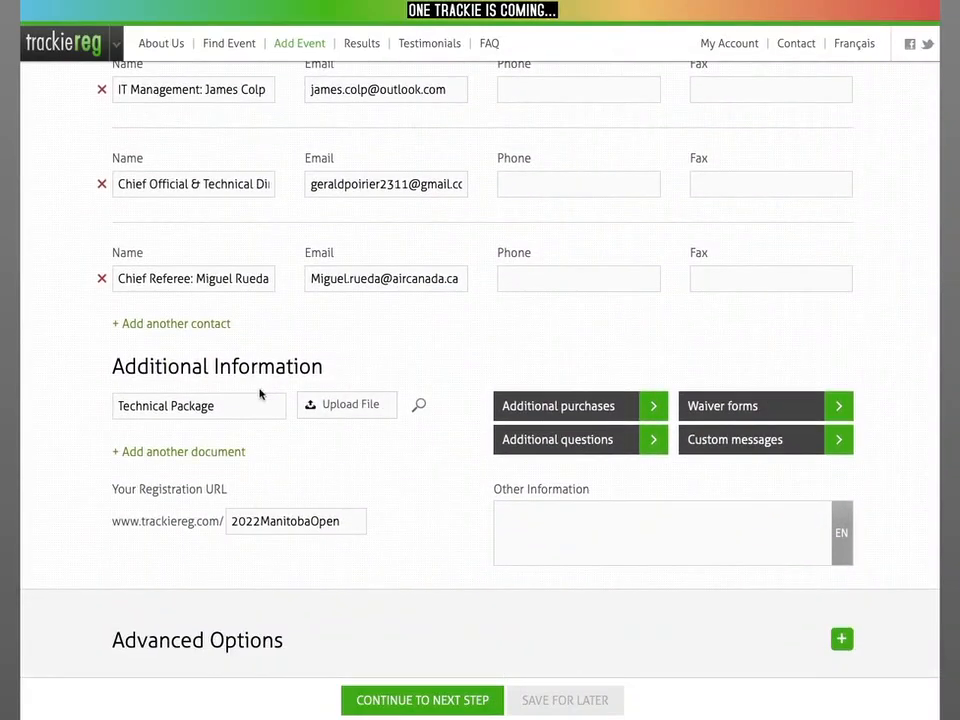
{"action": "scroll", "coordinate": [345, 396], "scroll_direction": "down", "scroll_amount": 1}
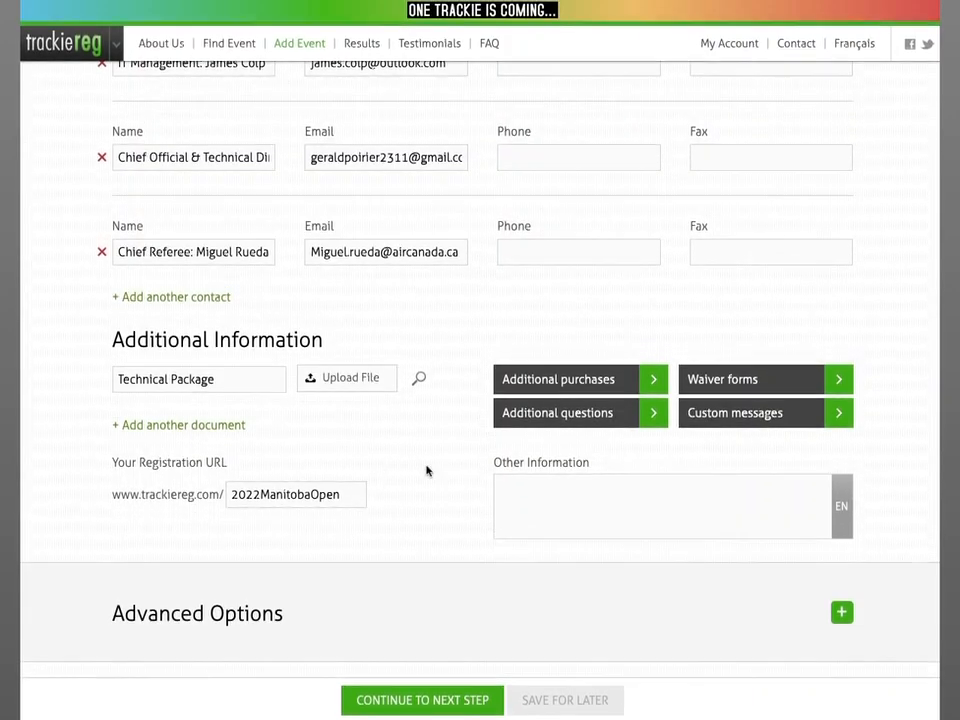
Inspect the waiver forms, additional questions and advanced options of the general information form, closing each without changes.
{"action": "left_click", "coordinate": [750, 379]}
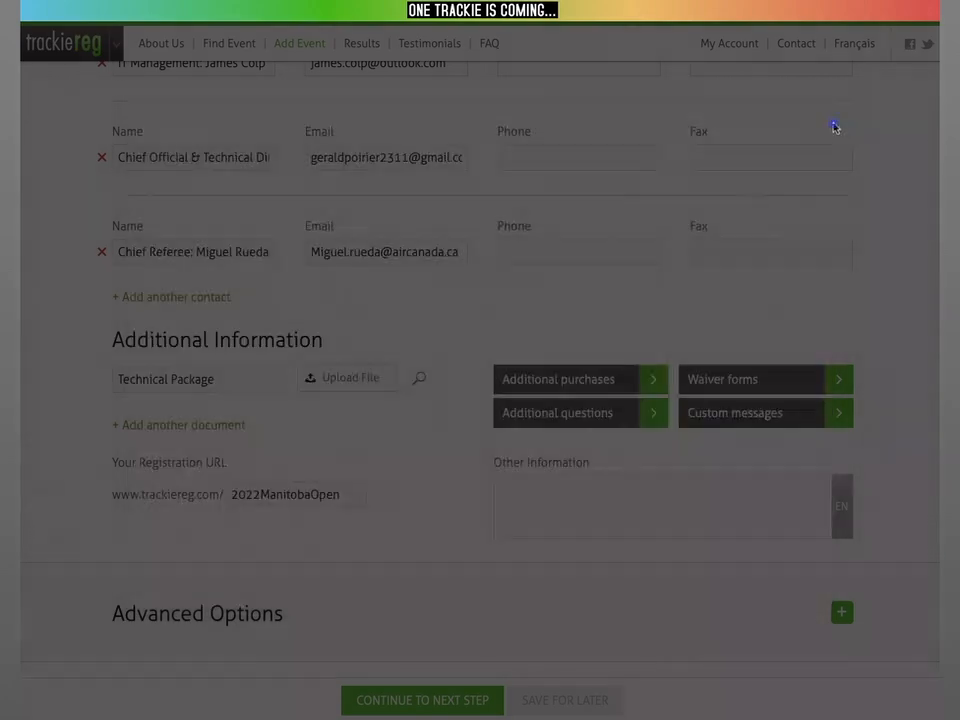
{"action": "left_click", "coordinate": [831, 120]}
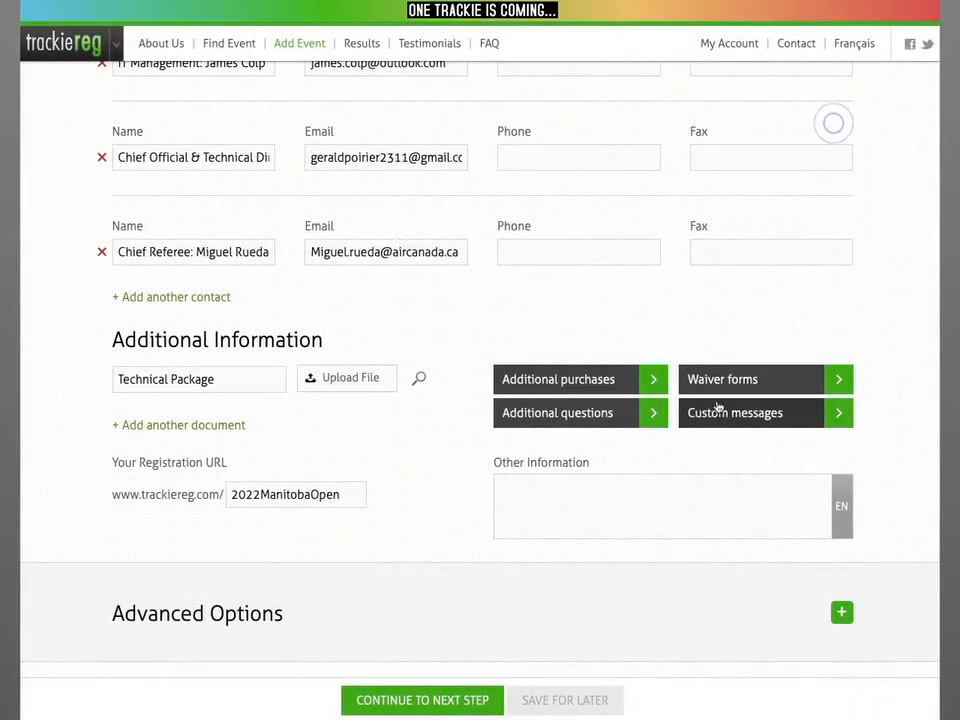
{"action": "left_click", "coordinate": [578, 415]}
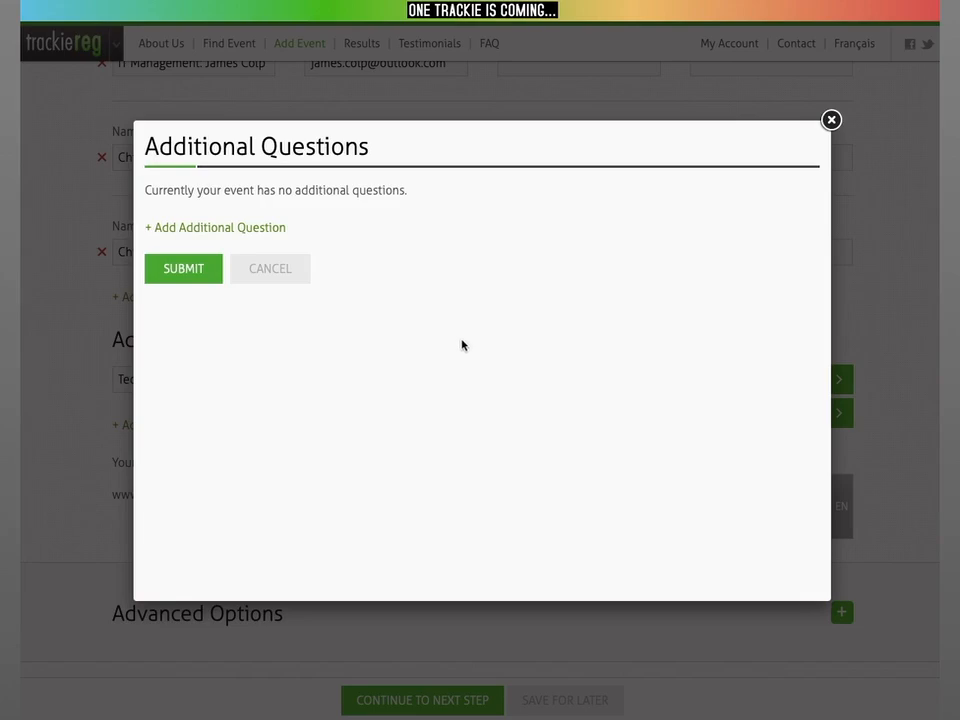
{"action": "left_click", "coordinate": [280, 269]}
{"action": "left_click", "coordinate": [313, 611]}
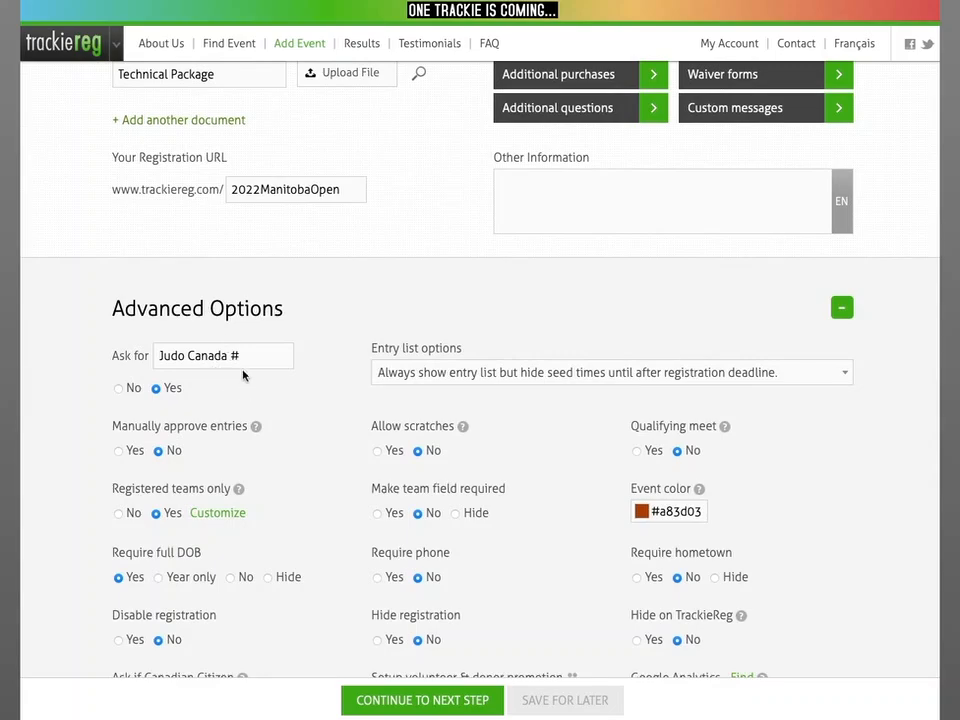
{"action": "left_click", "coordinate": [242, 312]}
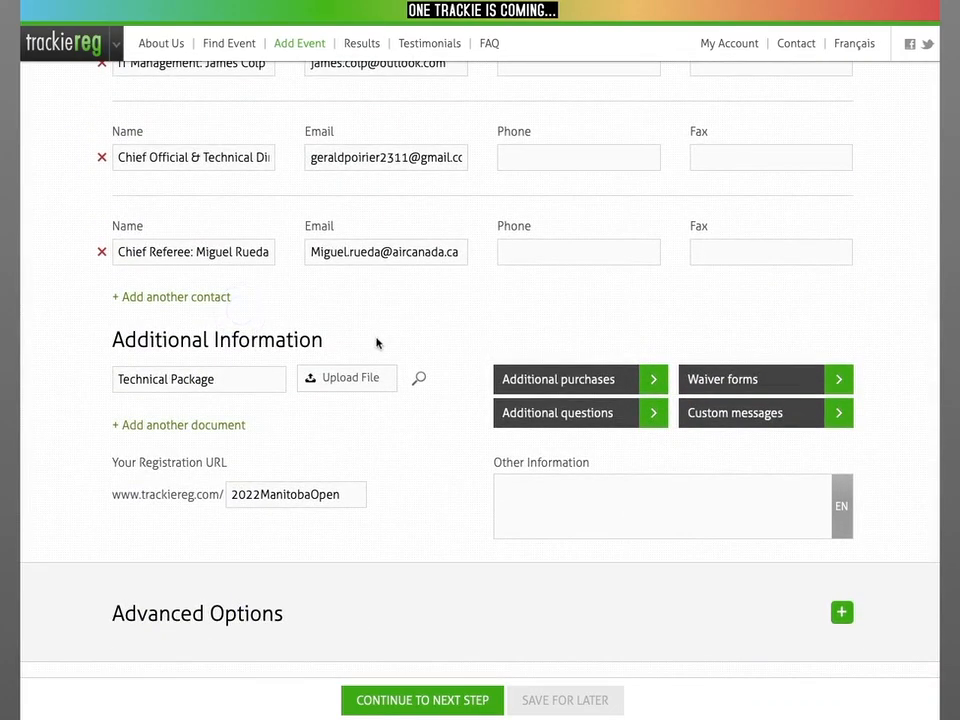
In the Age Categories stage, make the event category specific and add six blank custom categories.
{"action": "left_click", "coordinate": [448, 701]}
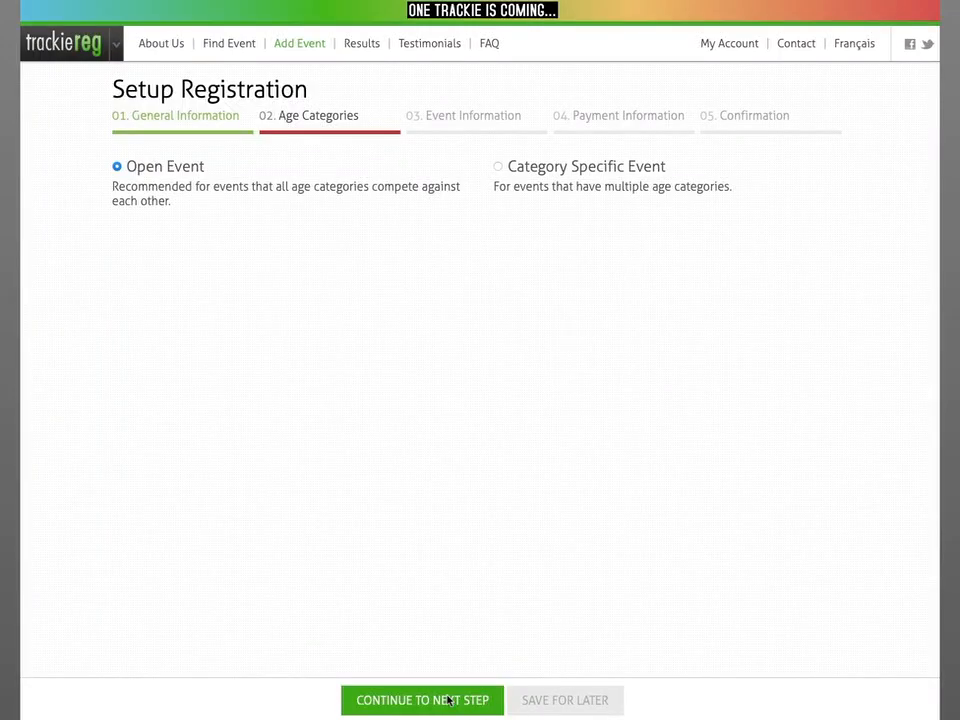
{"action": "left_click", "coordinate": [609, 168]}
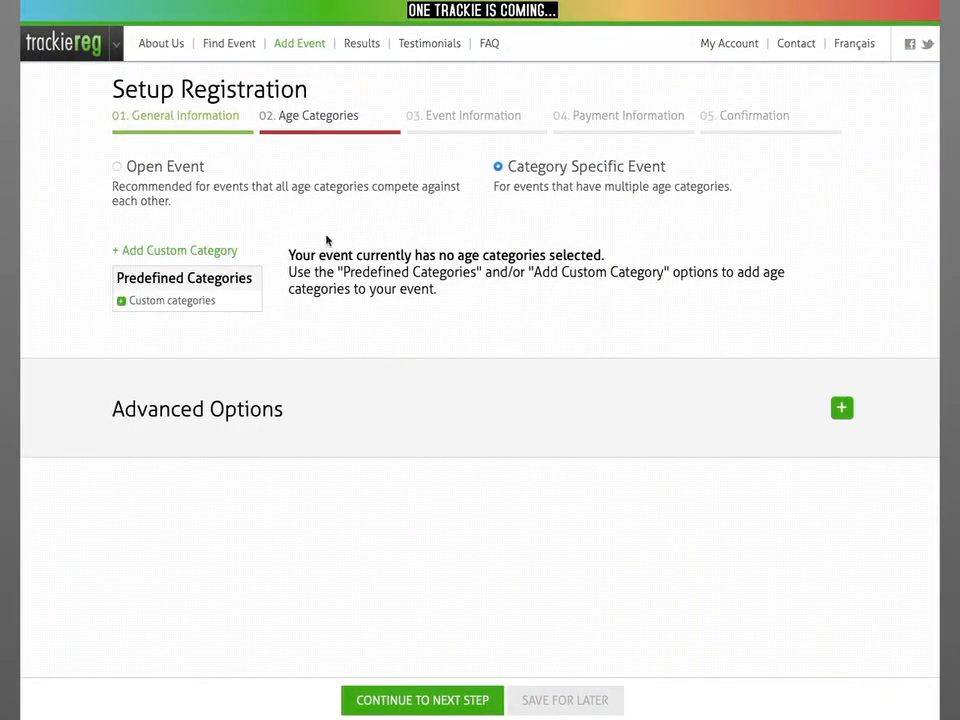
{"action": "left_click", "coordinate": [160, 252]}
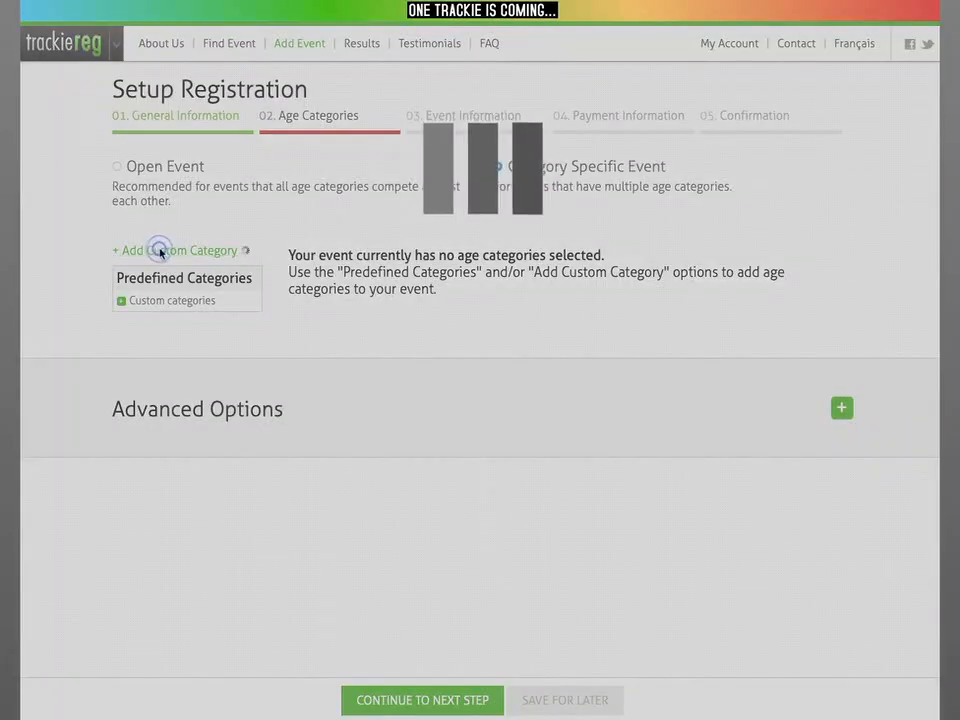
{"action": "left_click", "coordinate": [168, 252]}
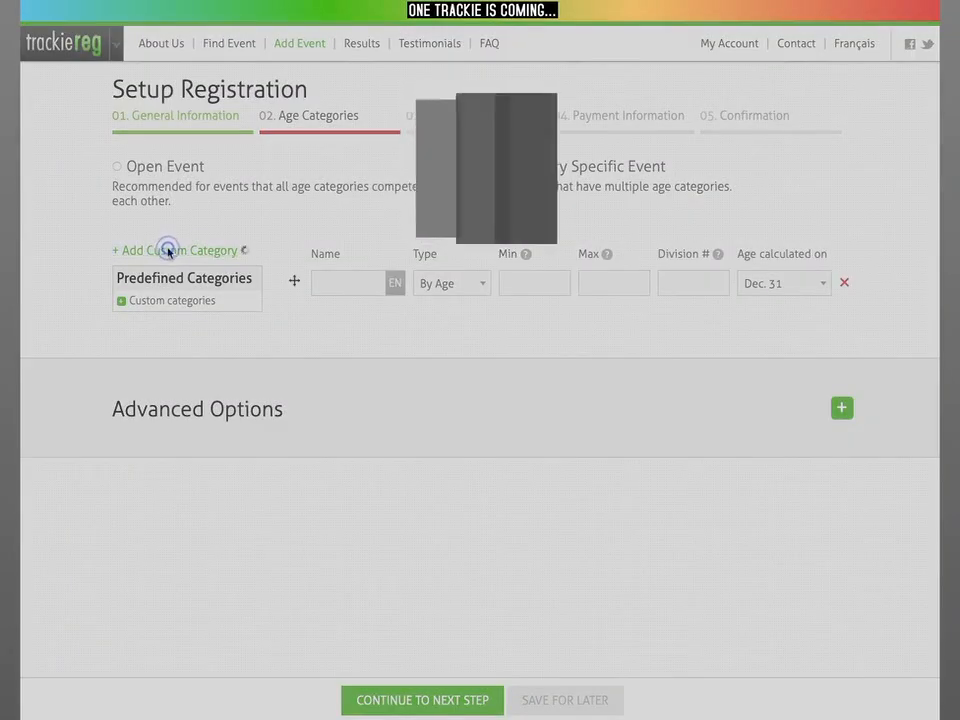
{"action": "left_click", "coordinate": [177, 250]}
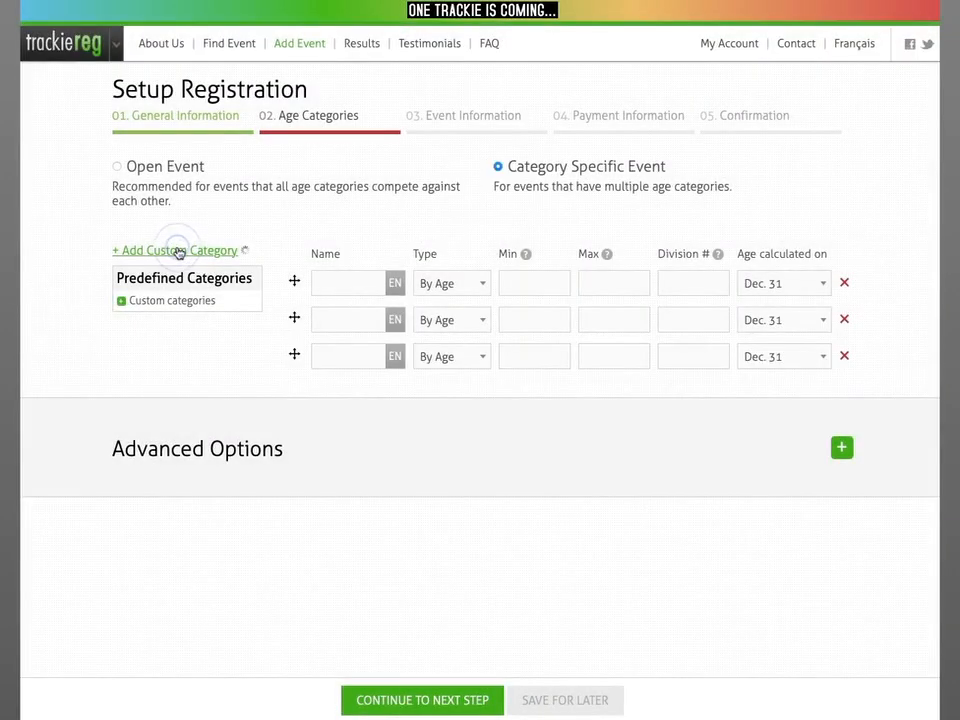
{"action": "left_click", "coordinate": [172, 251]}
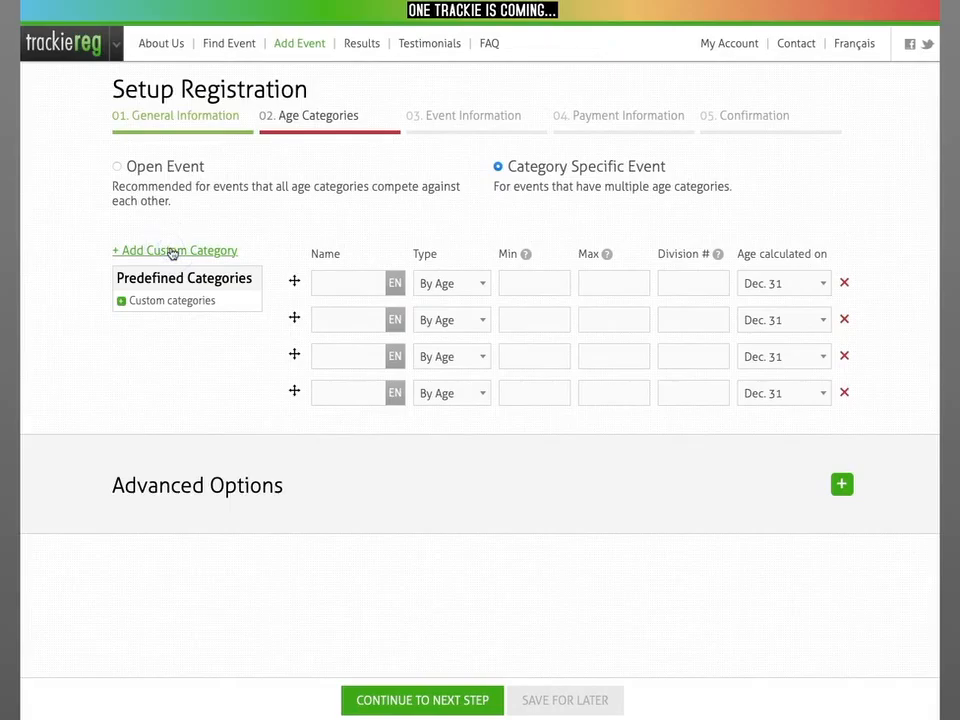
{"action": "left_click", "coordinate": [168, 251]}
{"action": "left_click", "coordinate": [175, 249]}
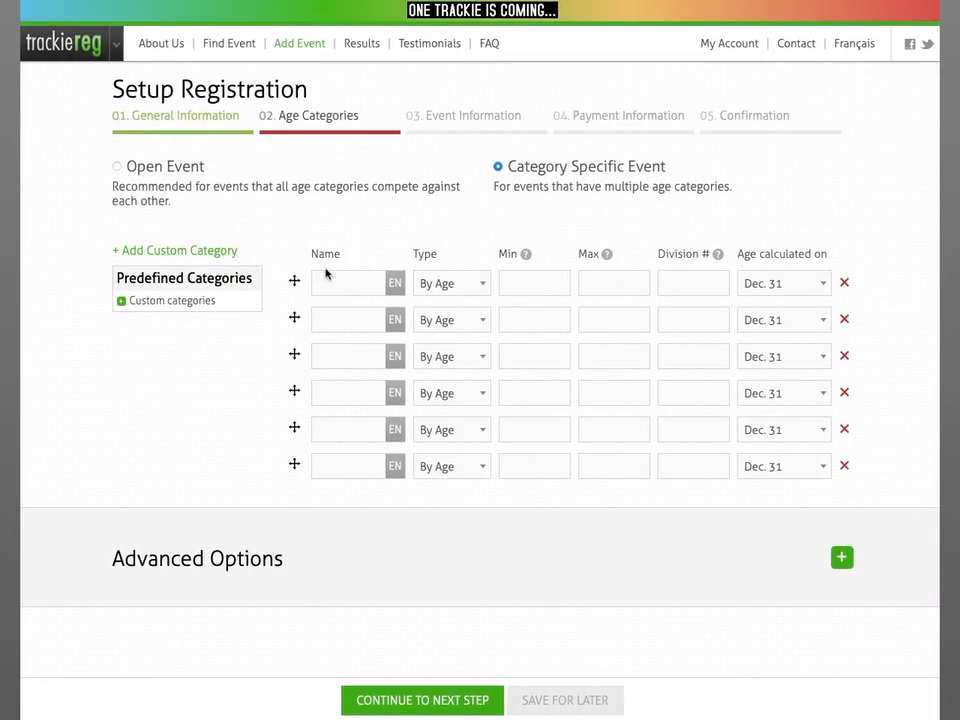
Name the six custom age categories U14, U16, U18, U21, Senior and Veteran, in that order.
{"action": "left_click", "coordinate": [336, 280]}
{"action": "type", "text": "U14"}
{"action": "left_click", "coordinate": [334, 318]}
{"action": "type", "text": "U16"}
{"action": "left_click", "coordinate": [341, 356]}
{"action": "type", "text": "U18"}
{"action": "left_click", "coordinate": [340, 391]}
{"action": "type", "text": "U1"}
{"action": "left_click", "coordinate": [331, 393]}
{"action": "left_click", "coordinate": [330, 429]}
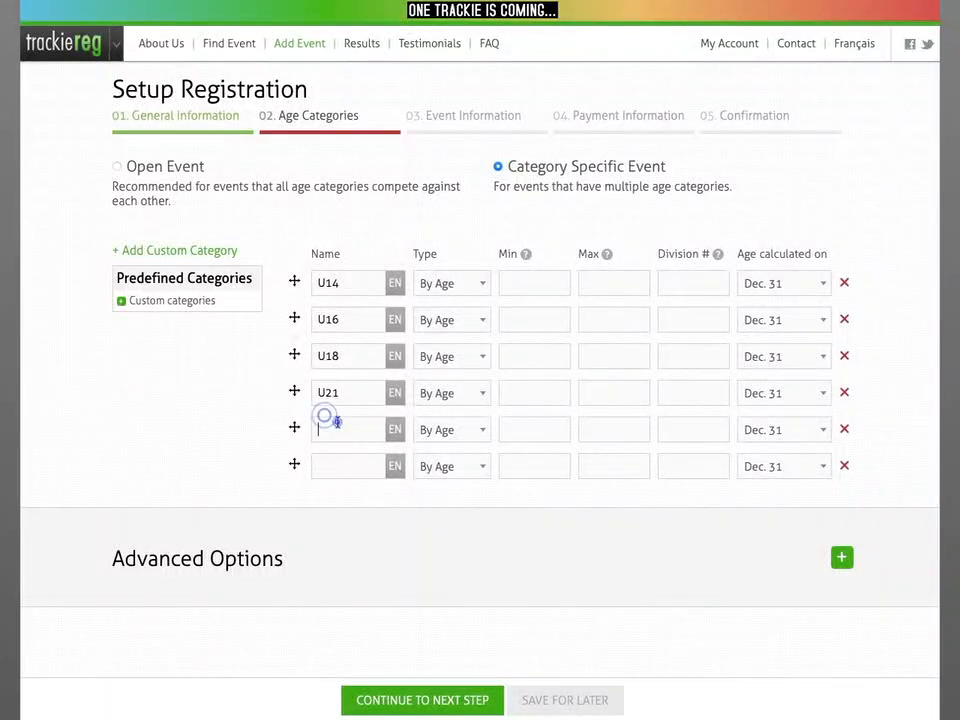
{"action": "type", "text": "Senior"}
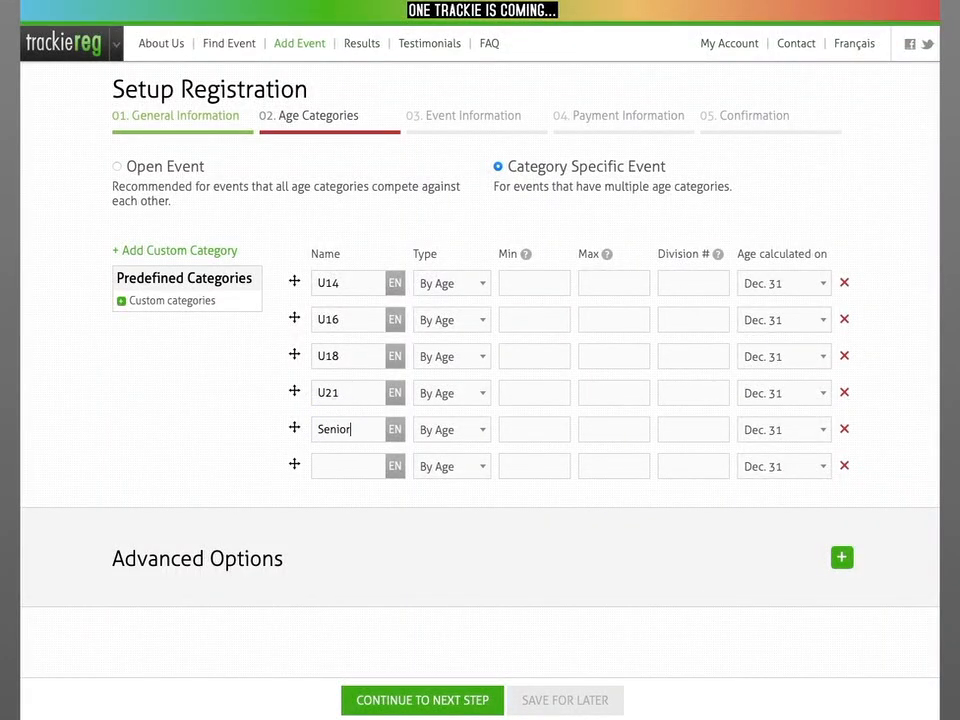
{"action": "left_click", "coordinate": [326, 463]}
{"action": "type", "text": "Veteran"}
Set the minimum and maximum ages to 12–13 for U14, 14–15 for U16 and 15–17 for U18.
{"action": "left_click", "coordinate": [531, 280]}
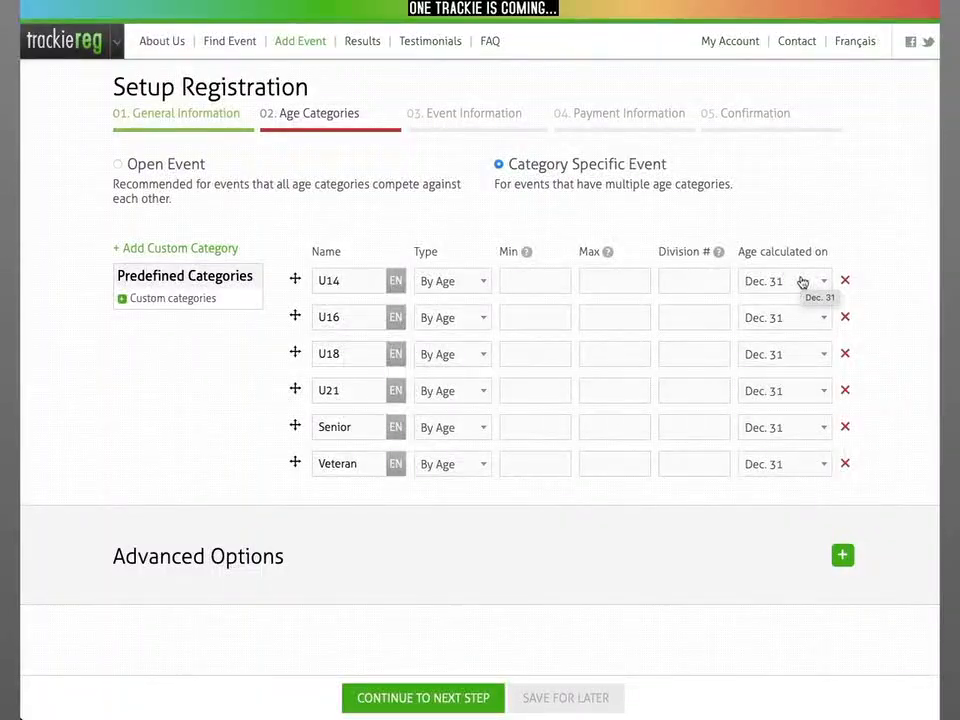
{"action": "left_click", "coordinate": [522, 281]}
{"action": "type", "text": "12"}
{"action": "key", "text": "Tab"}
{"action": "type", "text": "13"}
{"action": "left_click", "coordinate": [529, 316]}
{"action": "left_click", "coordinate": [539, 351]}
{"action": "type", "text": "117"}
Set the minimum and maximum ages to 15–20 for U21, 15–150 for Senior and 30–150 for Veteran.
{"action": "left_click", "coordinate": [526, 389]}
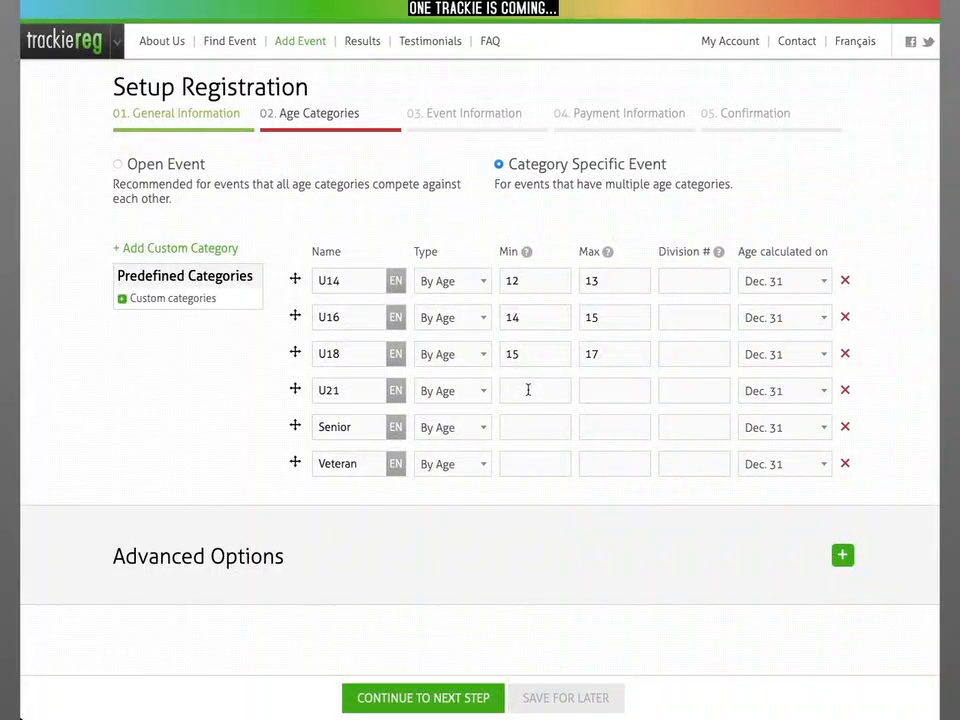
{"action": "type", "text": "15"}
{"action": "key", "text": "Tab"}
{"action": "type", "text": "20"}
{"action": "left_click", "coordinate": [528, 425]}
{"action": "type", "text": "15"}
{"action": "key", "text": "Tab"}
{"action": "type", "text": "150"}
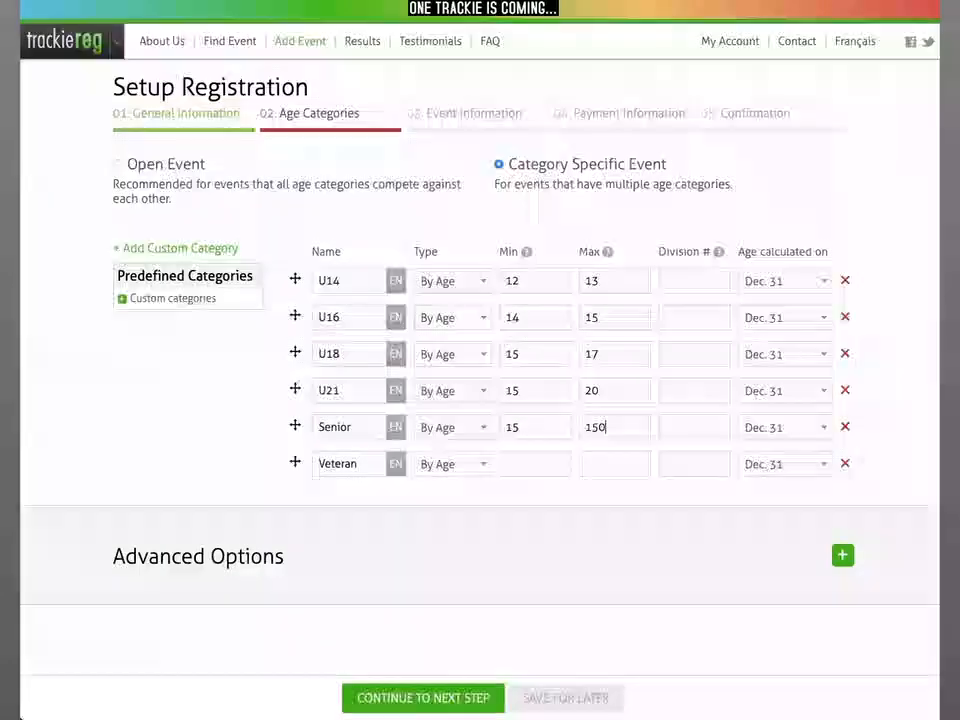
{"action": "left_click", "coordinate": [514, 459]}
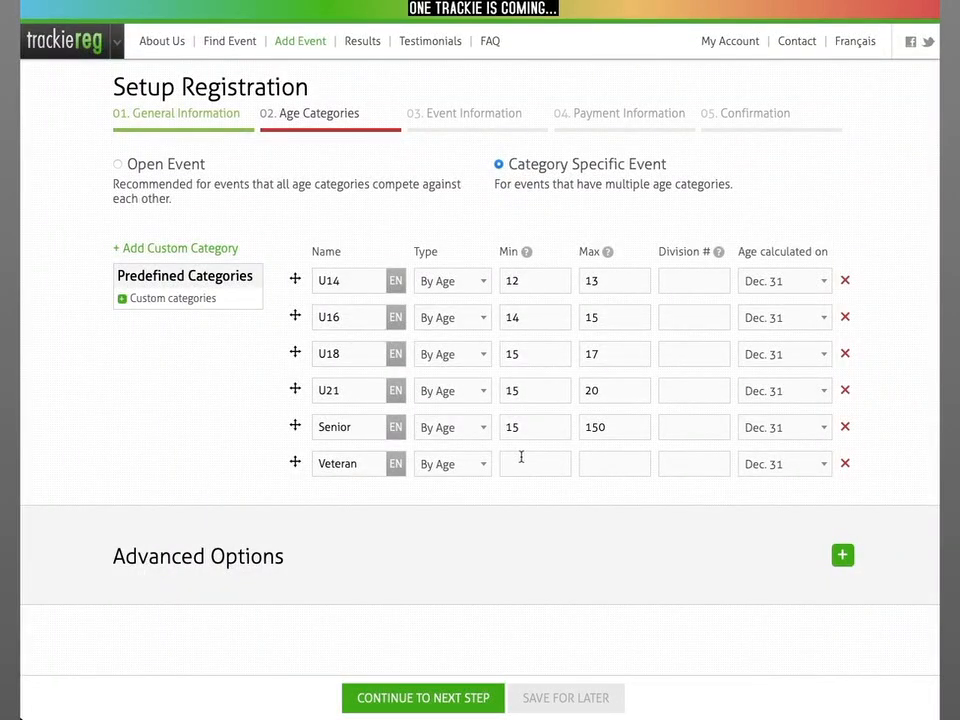
{"action": "type", "text": "30"}
{"action": "key", "text": "Tab"}
{"action": "type", "text": "150"}
Toggle the advanced option that lets younger registrants register for older categories, and continue to the Event Information stage.
{"action": "left_click", "coordinate": [280, 565]}
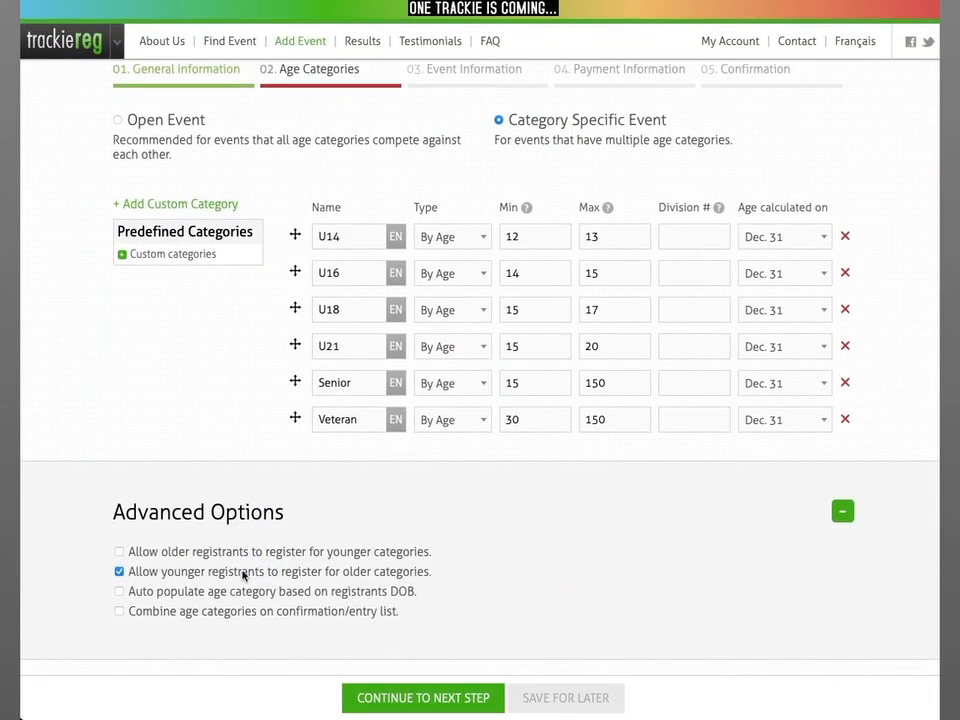
{"action": "left_click", "coordinate": [232, 573]}
{"action": "left_click", "coordinate": [455, 698]}
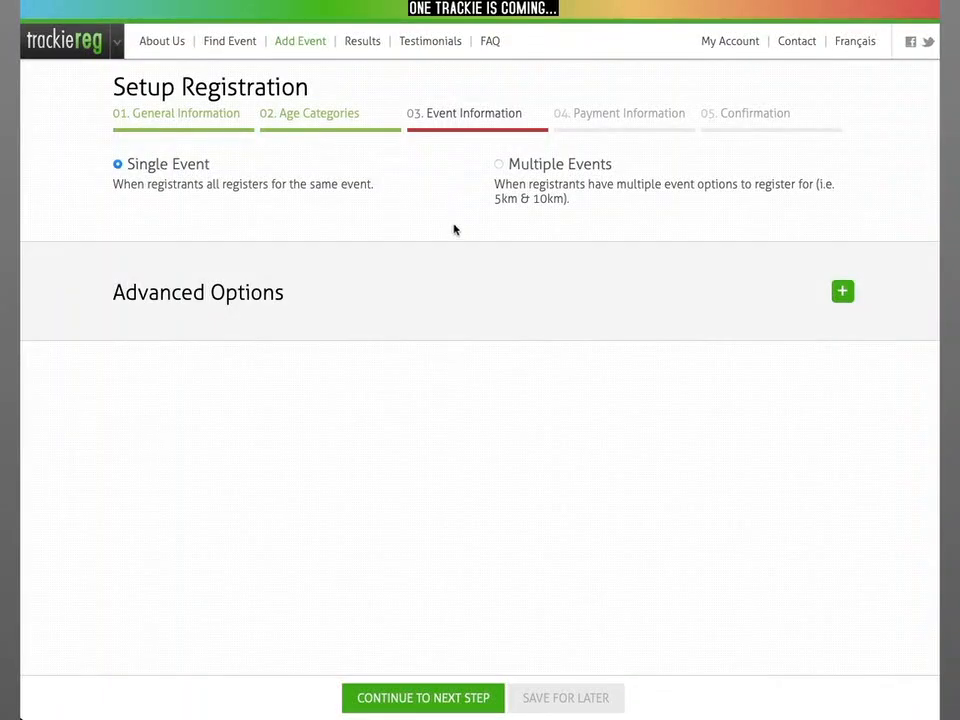
Set the registration to Multiple Events and add three custom event rows.
{"action": "left_click", "coordinate": [593, 169]}
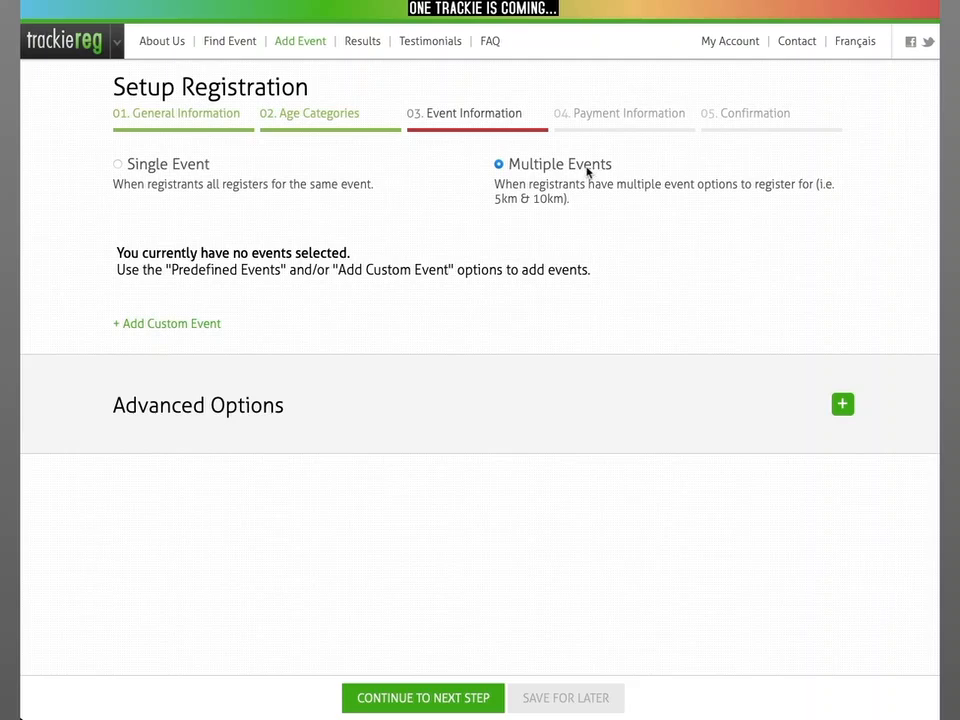
{"action": "left_click", "coordinate": [184, 324]}
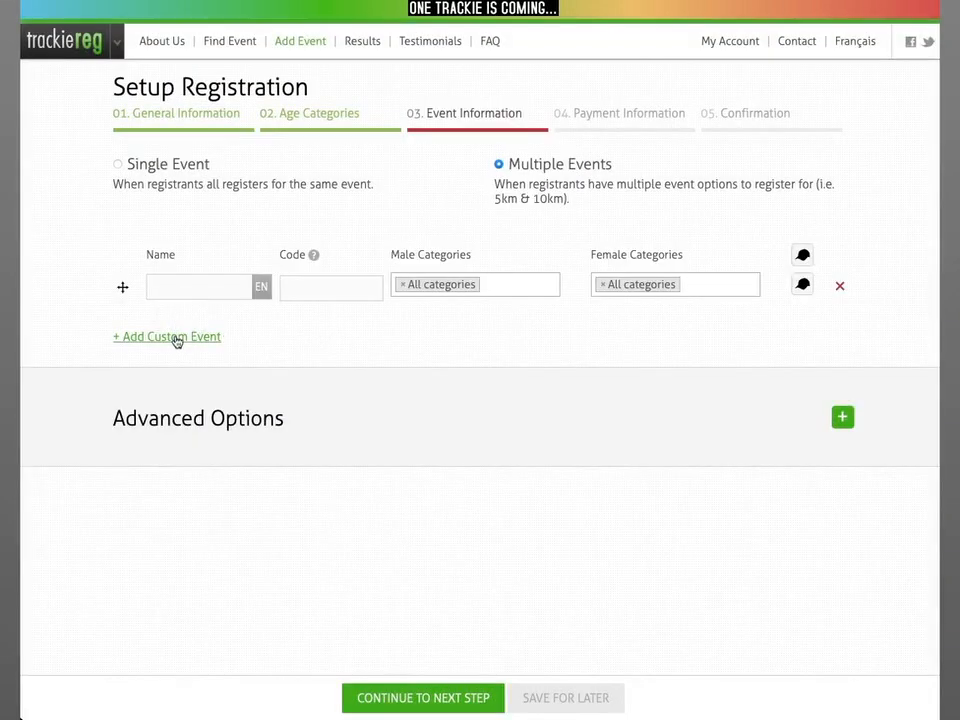
{"action": "left_click", "coordinate": [180, 340]}
{"action": "left_click", "coordinate": [186, 372]}
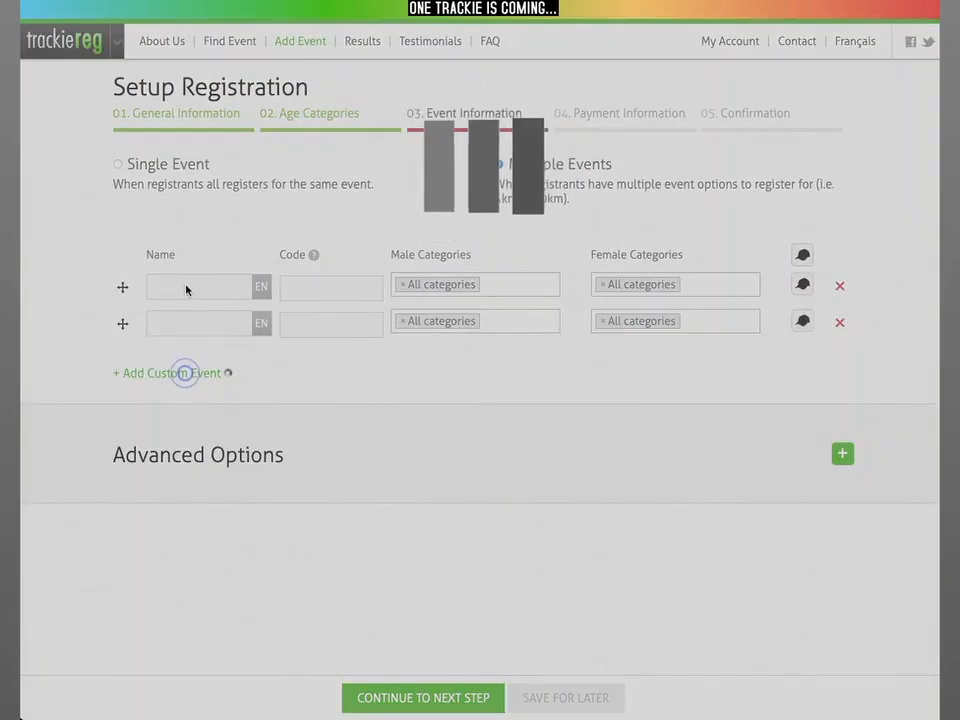
Name the first custom event -30kg, remove all its male categories and limit its female categories to U14.
{"action": "left_click", "coordinate": [196, 285]}
{"action": "type", "text": "-30kg"}
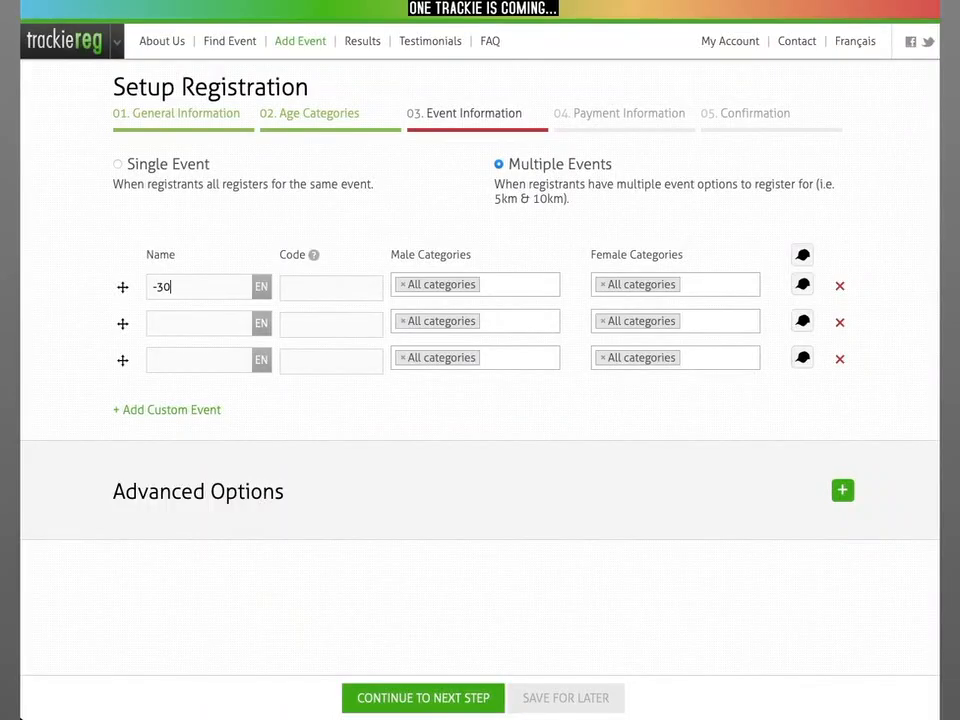
{"action": "left_click", "coordinate": [402, 286]}
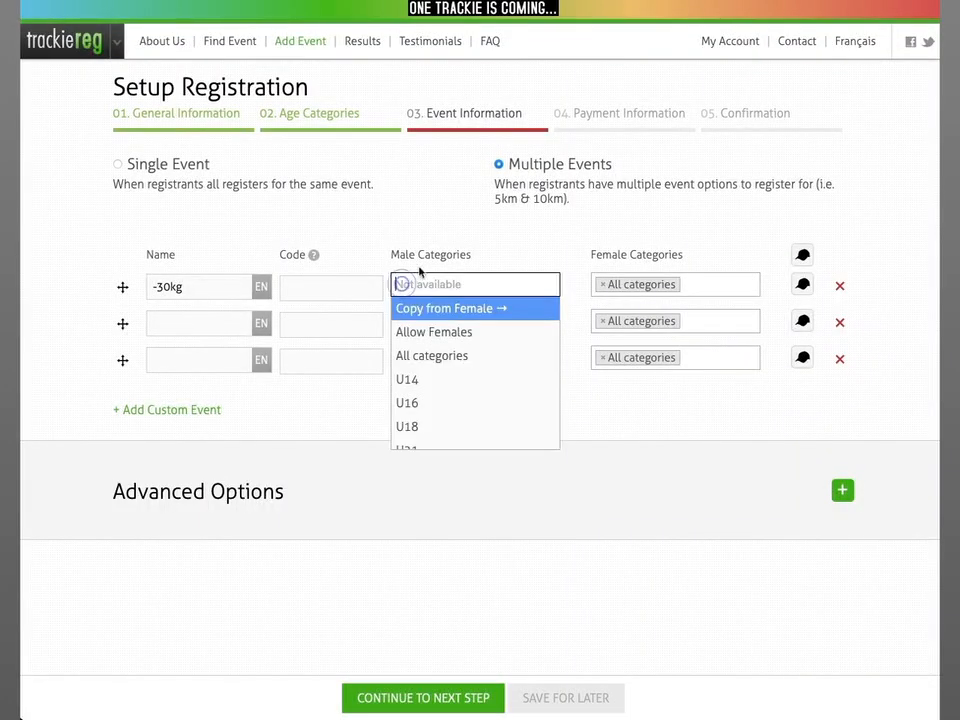
{"action": "left_click", "coordinate": [439, 253]}
{"action": "left_click", "coordinate": [716, 282]}
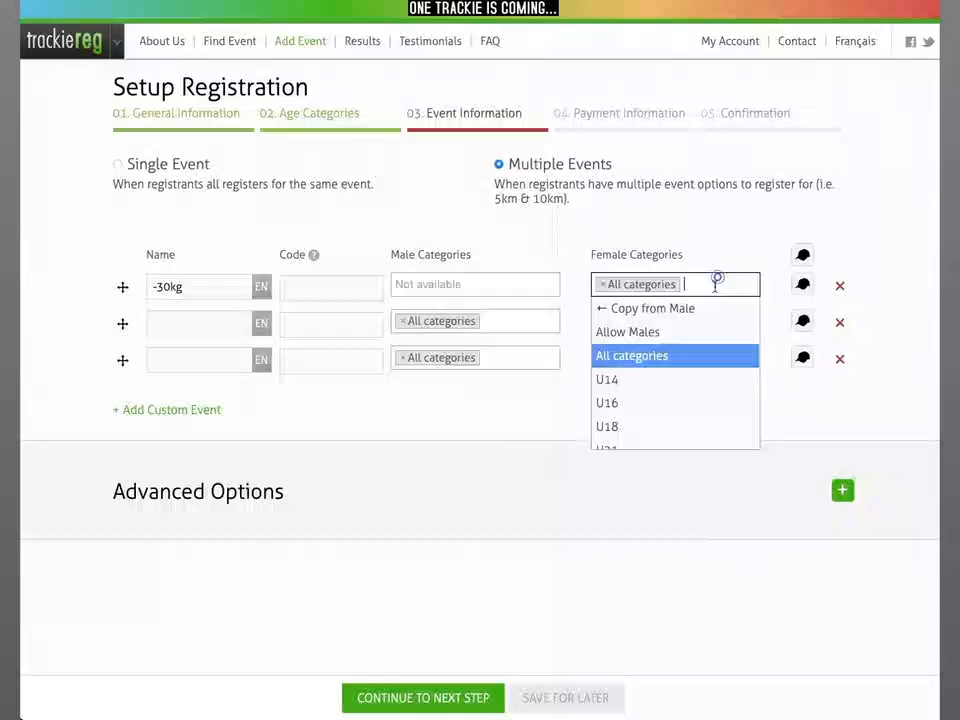
{"action": "left_click", "coordinate": [662, 379]}
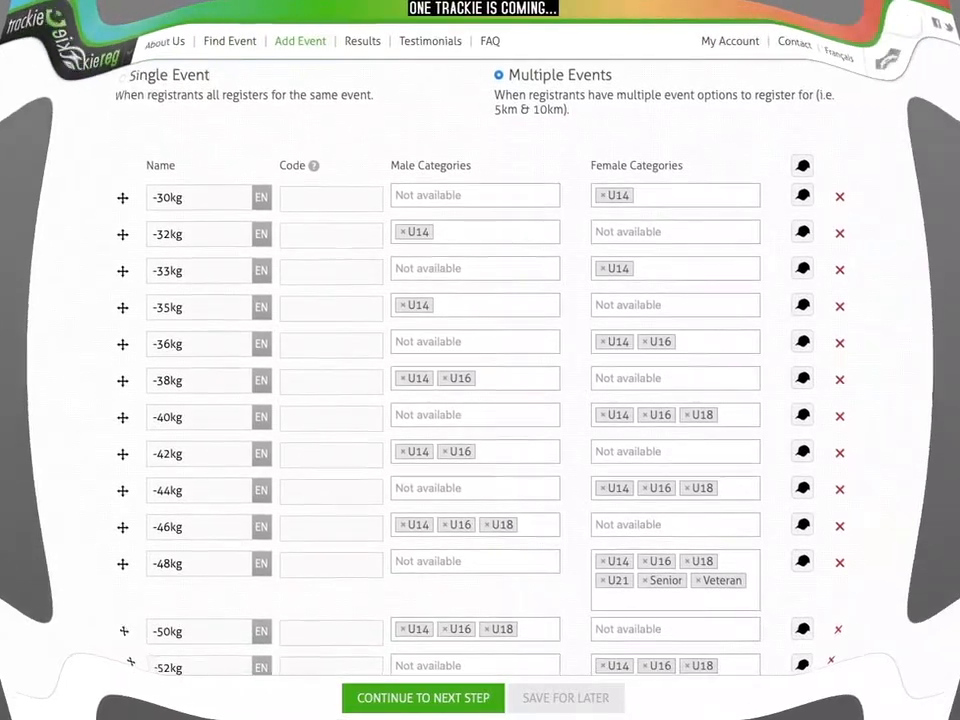
Review the full list of weight-class events from -30kg to +100kg with their male and female age categories.
{"action": "scroll", "coordinate": [480, 380], "scroll_direction": "down", "scroll_amount": 3}
{"action": "scroll", "coordinate": [843, 330], "scroll_direction": "down", "scroll_amount": 5}
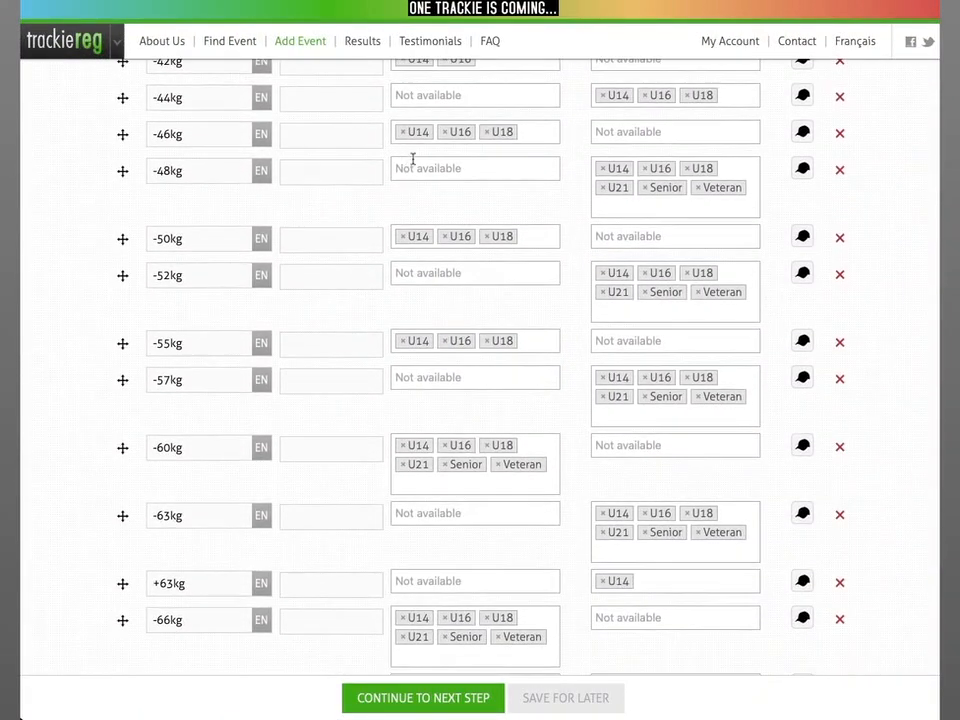
{"action": "scroll", "coordinate": [664, 317], "scroll_direction": "down", "scroll_amount": 4}
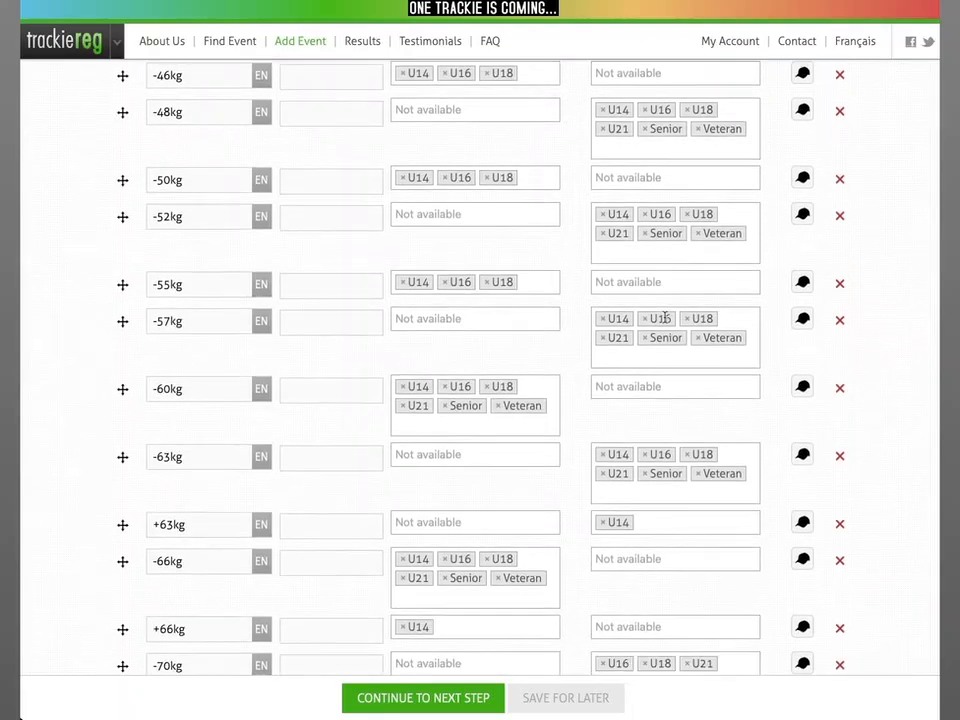
{"action": "scroll", "coordinate": [664, 320], "scroll_direction": "down", "scroll_amount": 3}
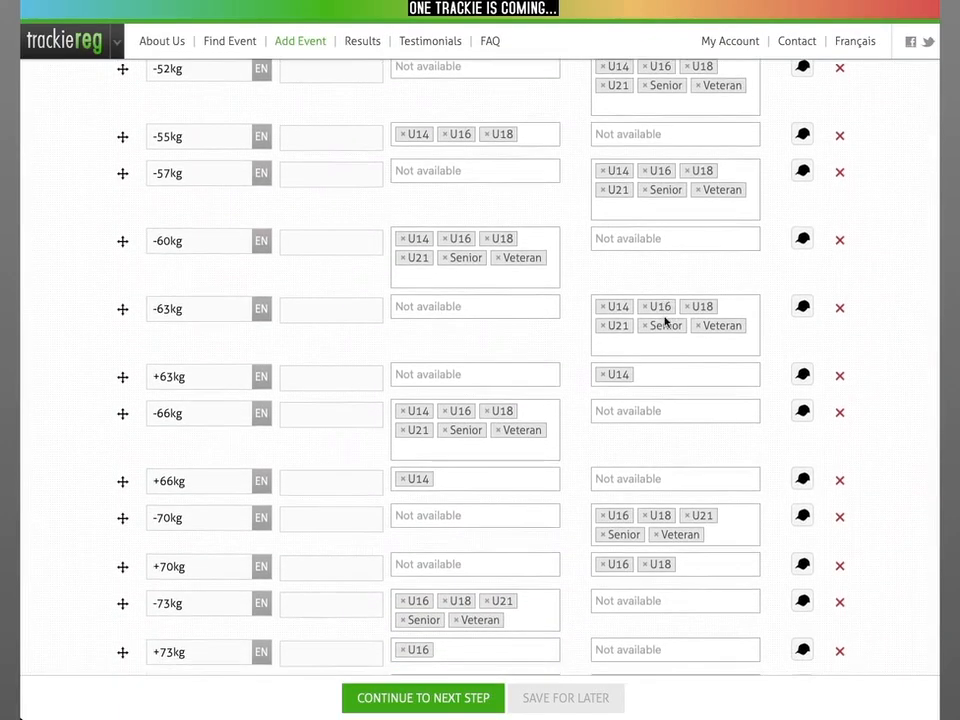
{"action": "scroll", "coordinate": [664, 318], "scroll_direction": "down", "scroll_amount": 4}
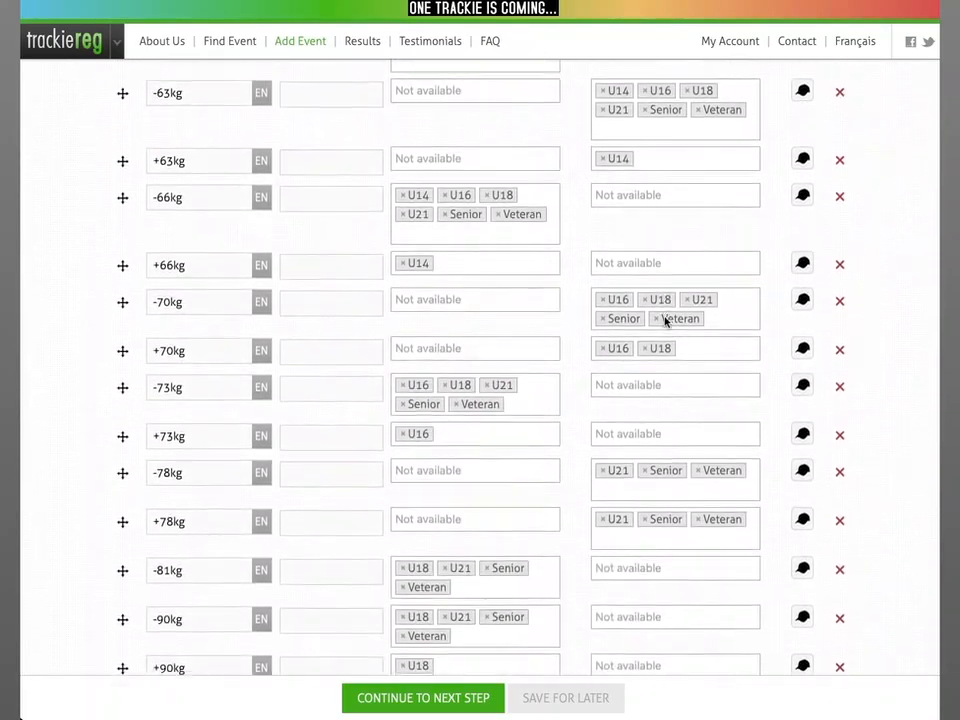
{"action": "scroll", "coordinate": [664, 320], "scroll_direction": "down", "scroll_amount": 2}
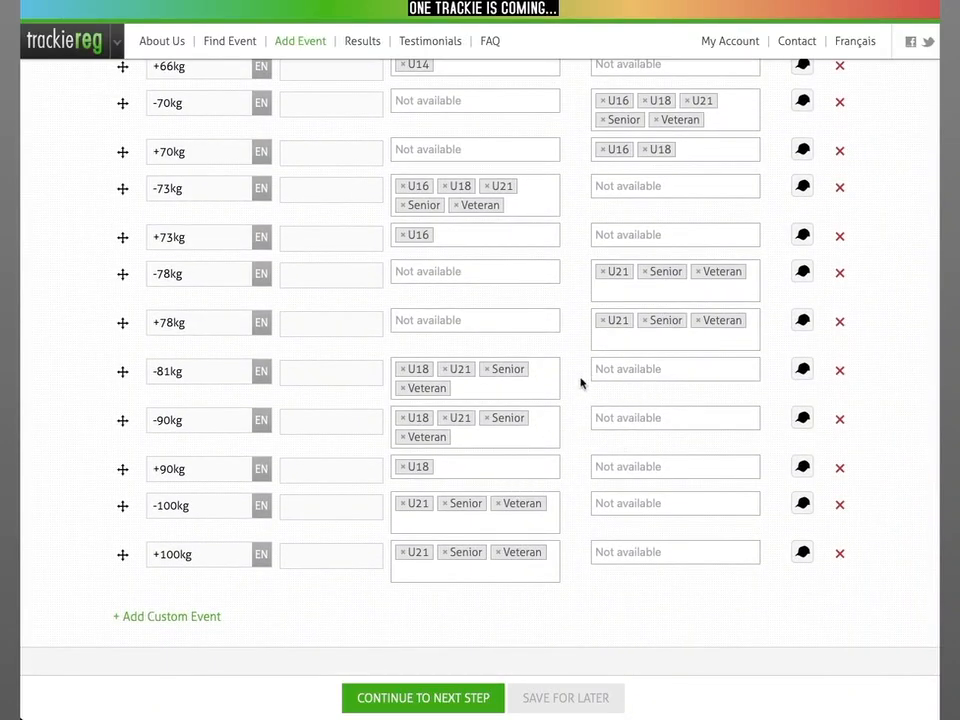
{"action": "scroll", "coordinate": [643, 370], "scroll_direction": "up", "scroll_amount": 3}
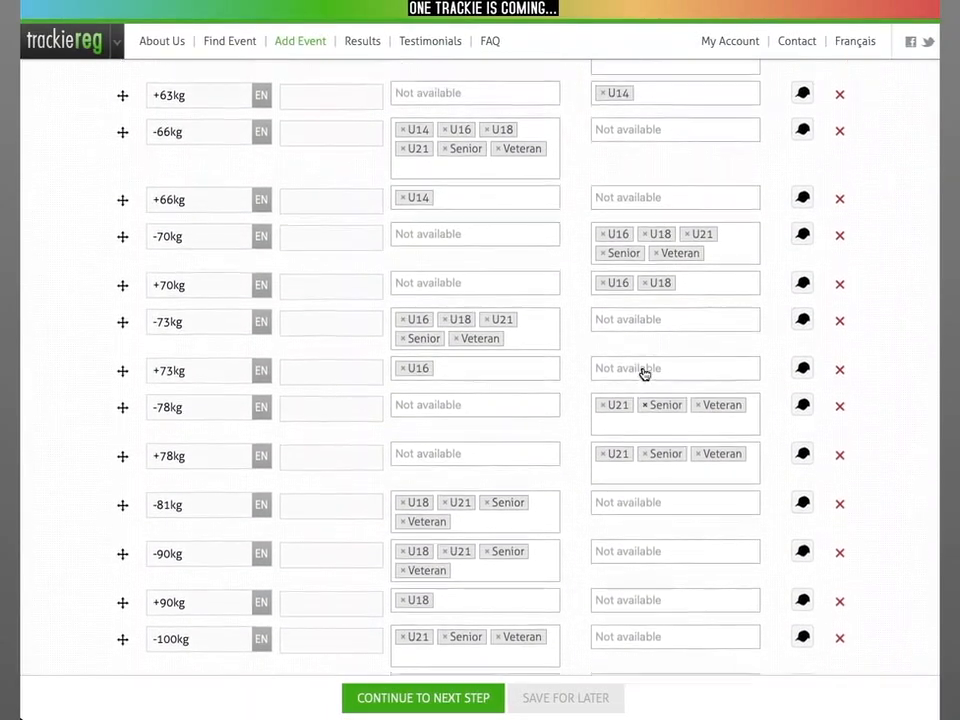
{"action": "scroll", "coordinate": [643, 372], "scroll_direction": "up", "scroll_amount": 5}
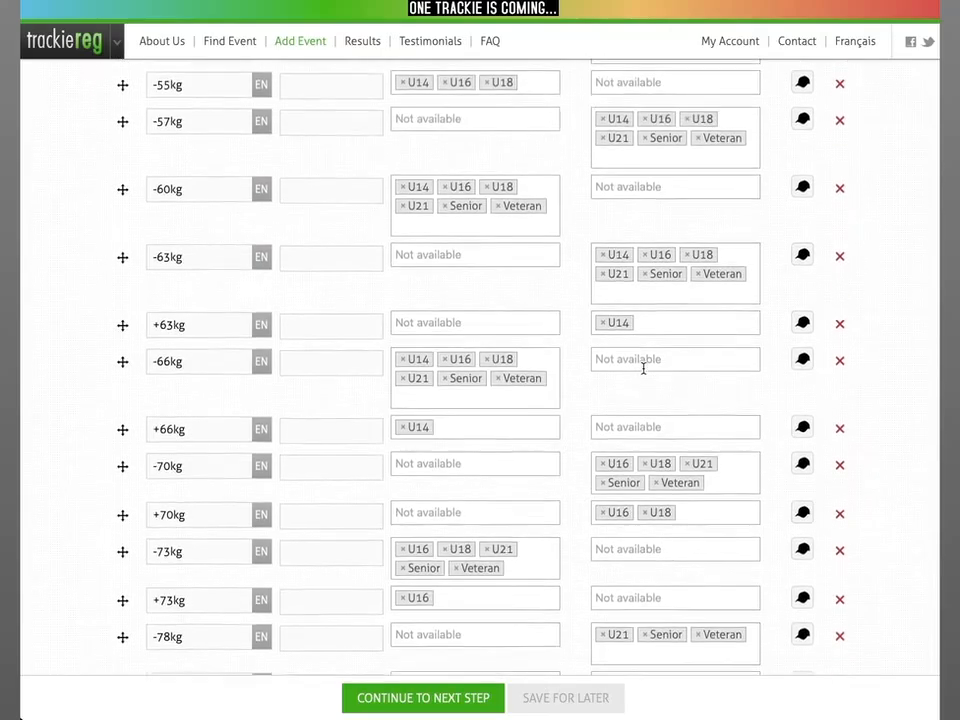
{"action": "scroll", "coordinate": [643, 368], "scroll_direction": "up", "scroll_amount": 8}
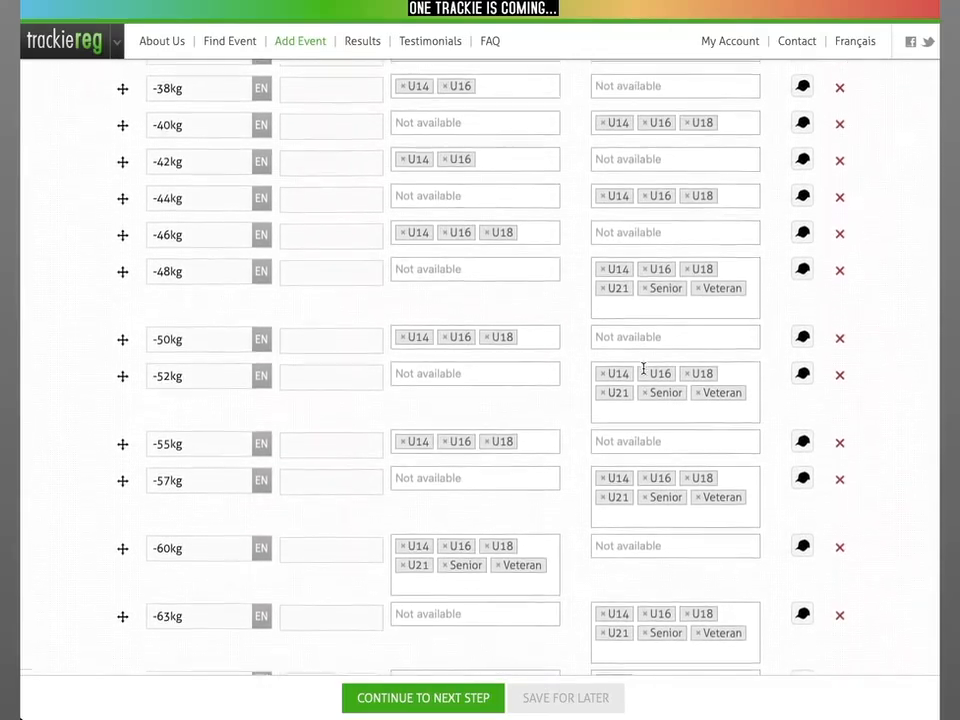
{"action": "scroll", "coordinate": [643, 370], "scroll_direction": "up", "scroll_amount": 7}
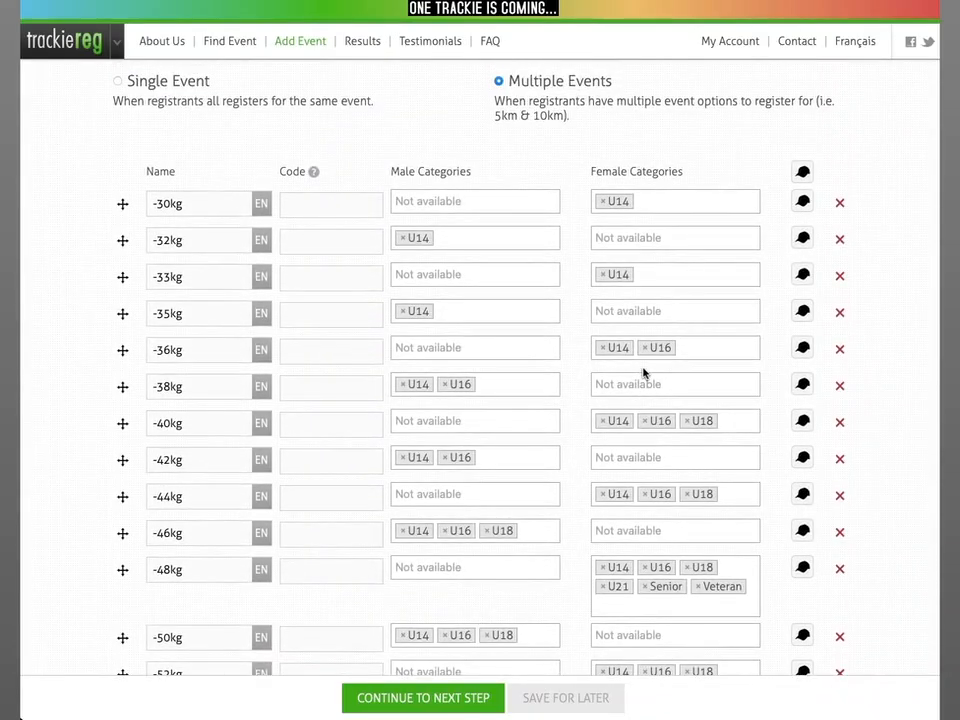
{"action": "scroll", "coordinate": [643, 372], "scroll_direction": "up", "scroll_amount": 2}
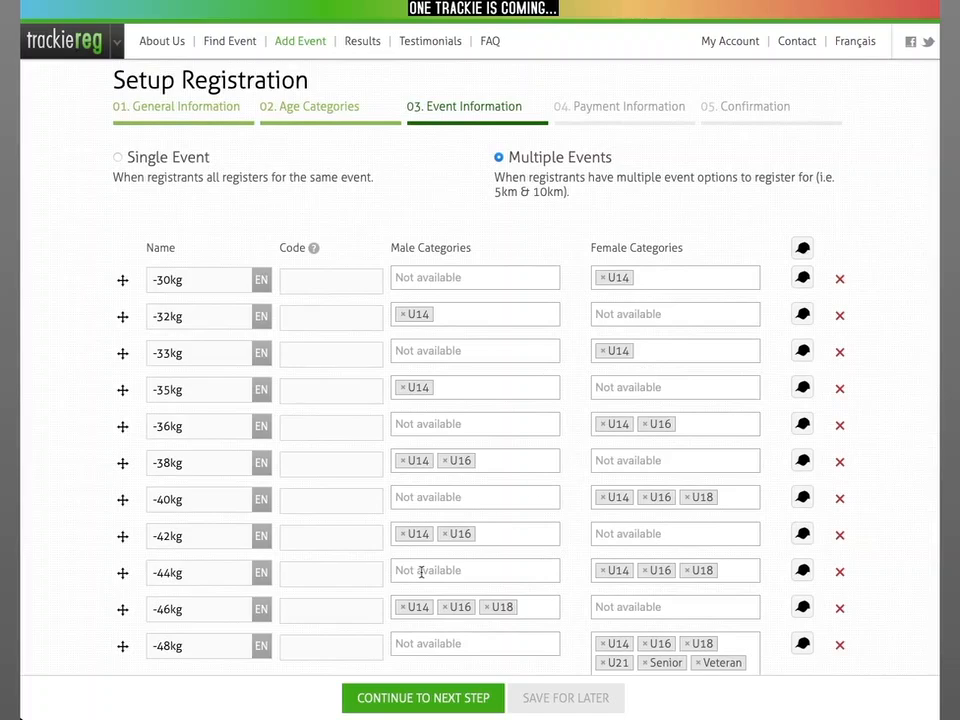
Continue to the Payment Information stage and set the entry deadline to 2022-01-07 at 11:59pm.
{"action": "left_click", "coordinate": [443, 698]}
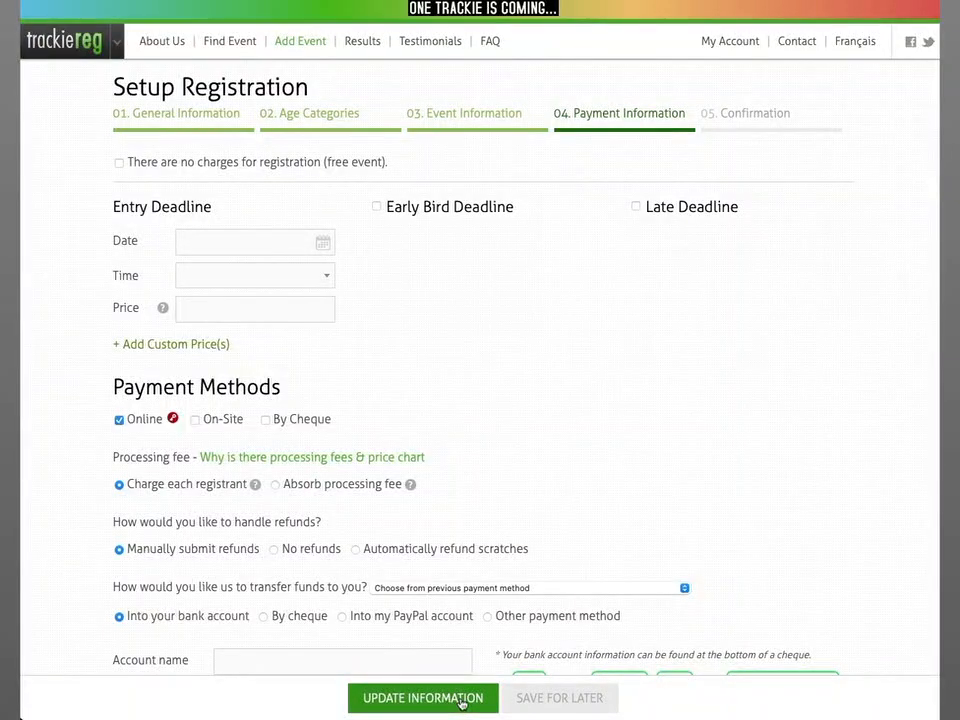
{"action": "left_click", "coordinate": [266, 241]}
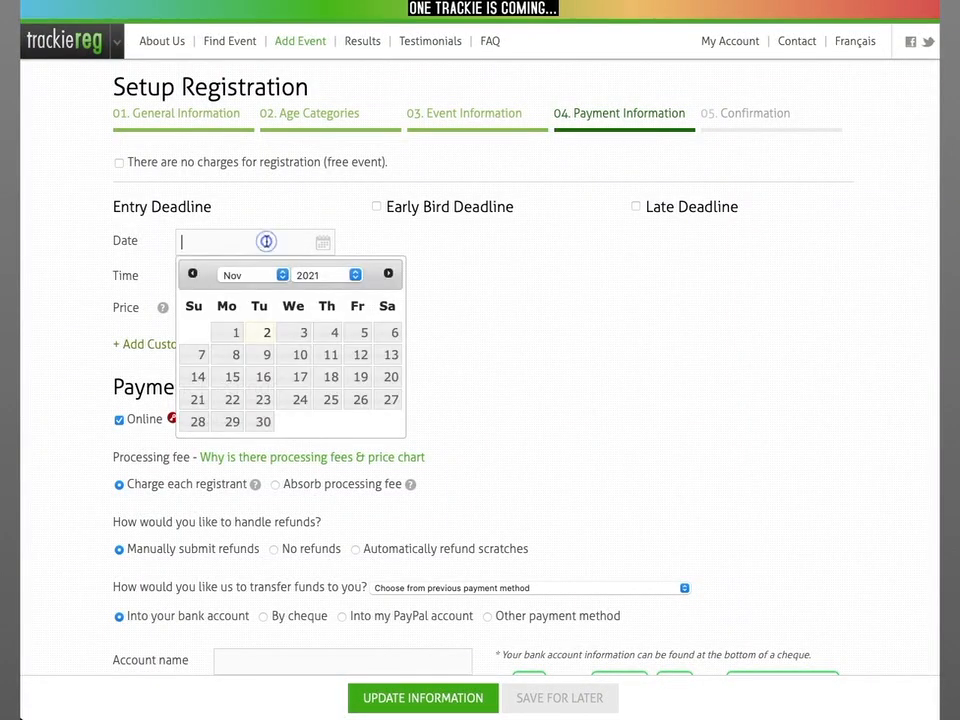
{"action": "left_click", "coordinate": [249, 275]}
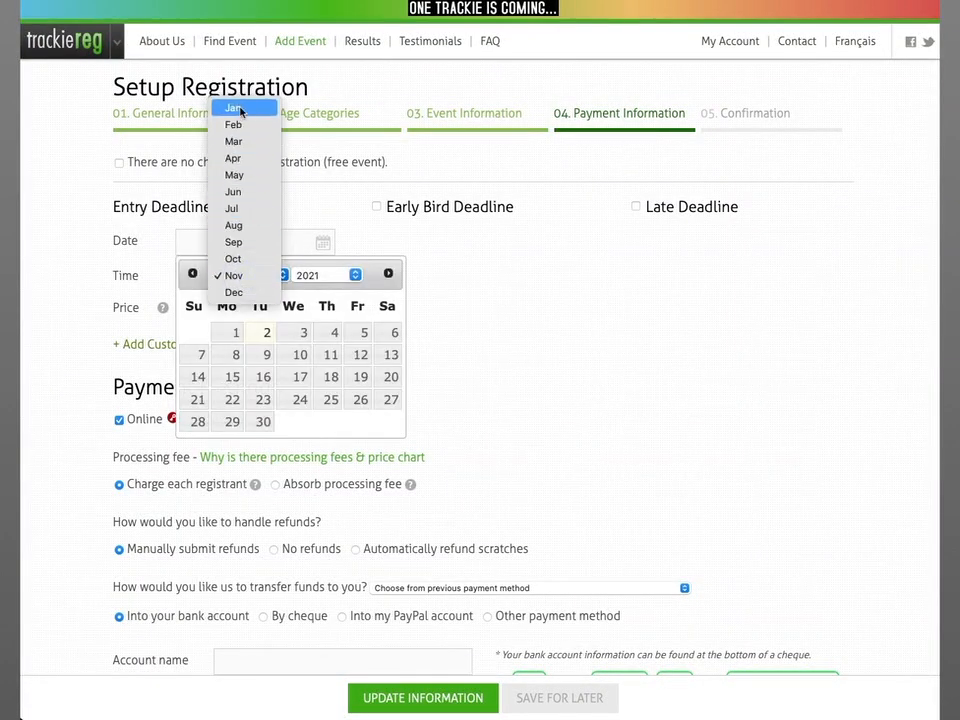
{"action": "left_click", "coordinate": [233, 107]}
{"action": "left_click", "coordinate": [323, 276]}
{"action": "left_click", "coordinate": [315, 289]}
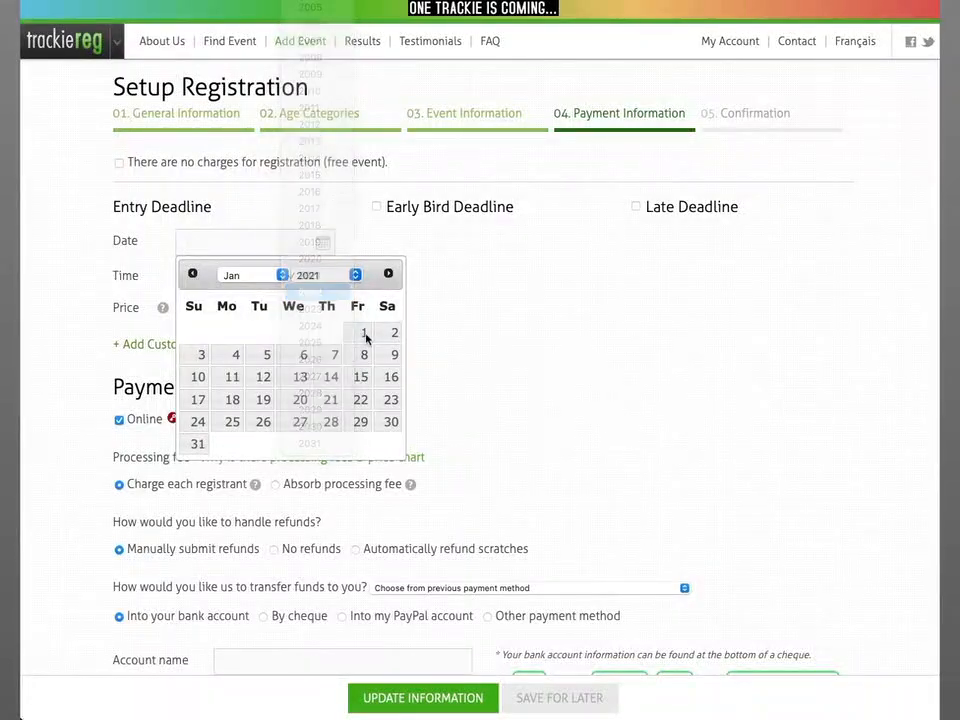
{"action": "left_click", "coordinate": [360, 354]}
{"action": "left_click", "coordinate": [246, 276]}
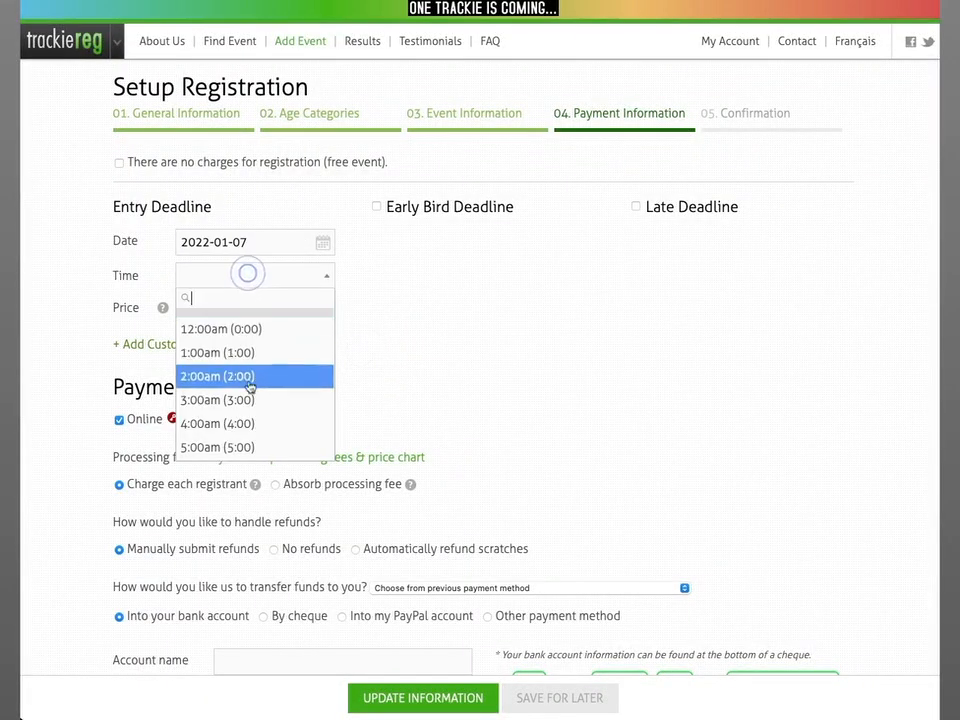
{"action": "scroll", "coordinate": [252, 420], "scroll_direction": "down", "scroll_amount": 5}
{"action": "left_click", "coordinate": [269, 453]}
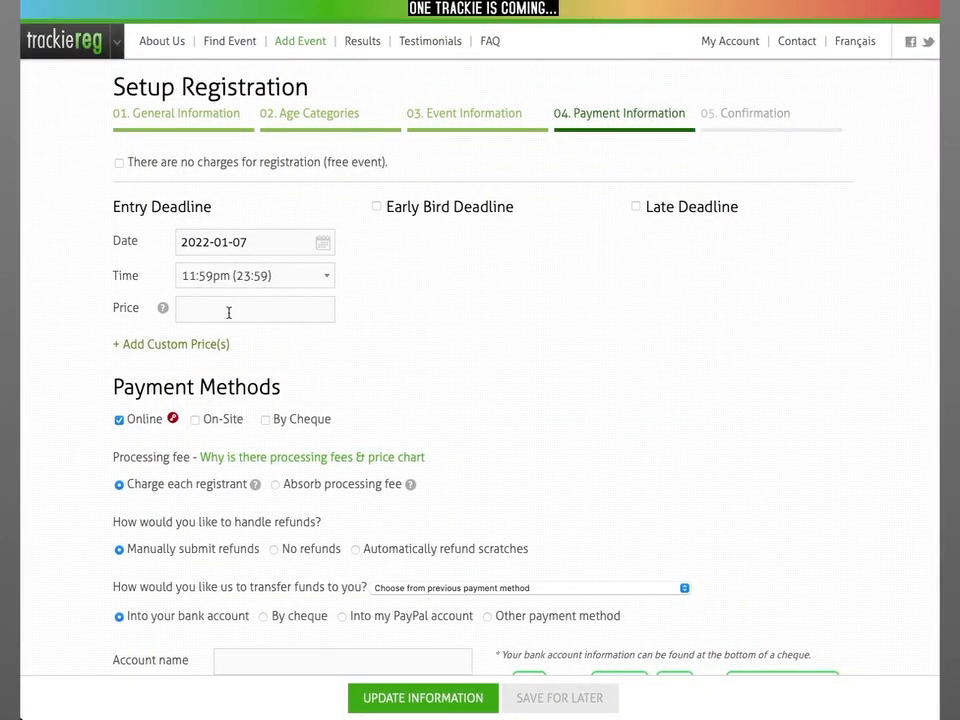
Start a custom price by number of events, with 50 for the first event and 40 for the second through fifth and extra events.
{"action": "left_click", "coordinate": [190, 345]}
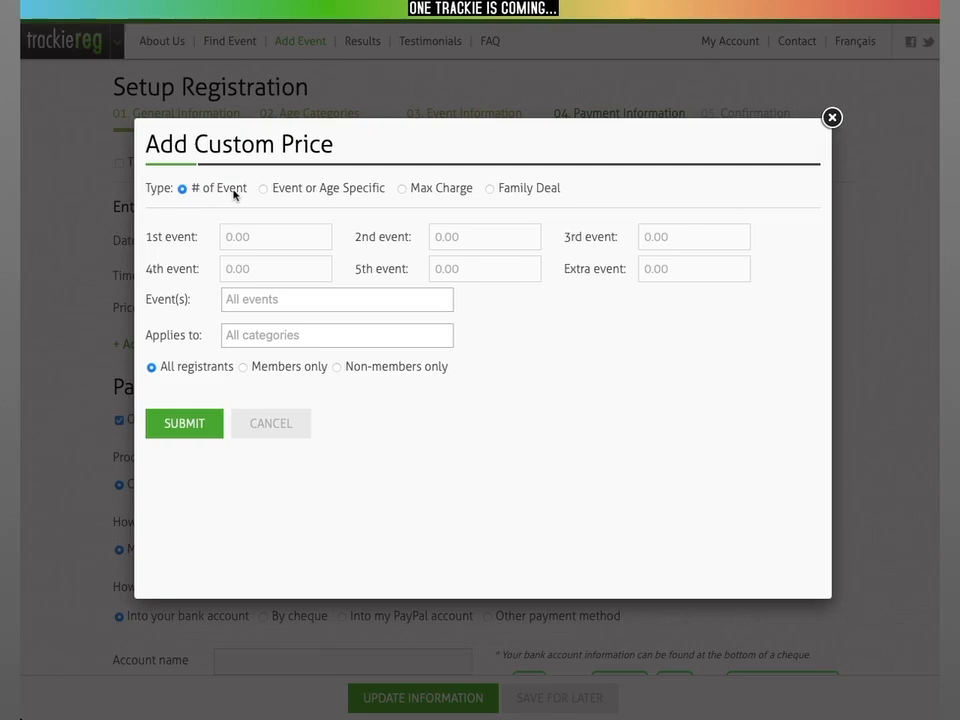
{"action": "left_click", "coordinate": [256, 236]}
{"action": "type", "text": "50"}
{"action": "left_click", "coordinate": [471, 233]}
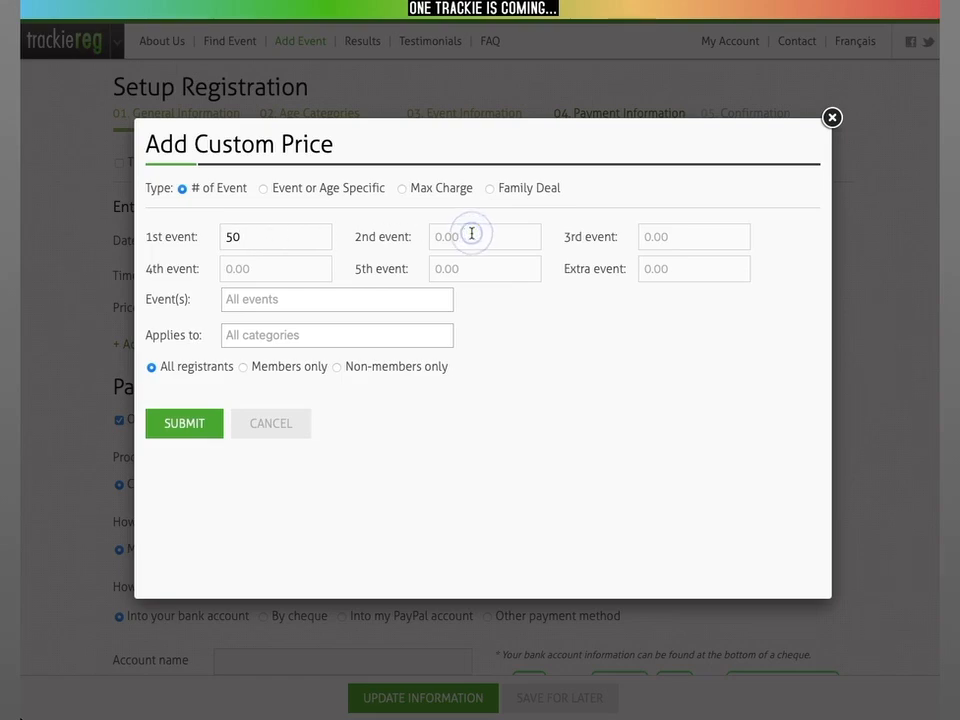
{"action": "type", "text": "40"}
{"action": "key", "text": "Tab"}
{"action": "type", "text": "40"}
{"action": "key", "text": "Tab"}
{"action": "type", "text": "40"}
{"action": "key", "text": "Tab"}
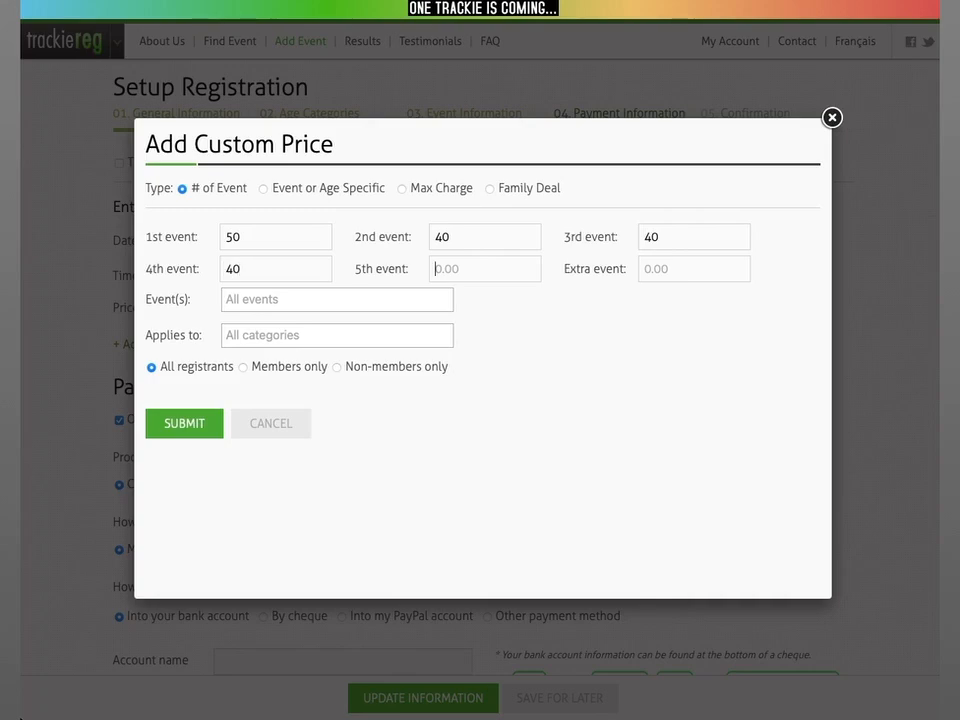
{"action": "type", "text": "40"}
{"action": "key", "text": "Tab"}
{"action": "type", "text": "40"}
Apply the custom price to the U14 category for all registrants and submit it.
{"action": "left_click", "coordinate": [270, 338]}
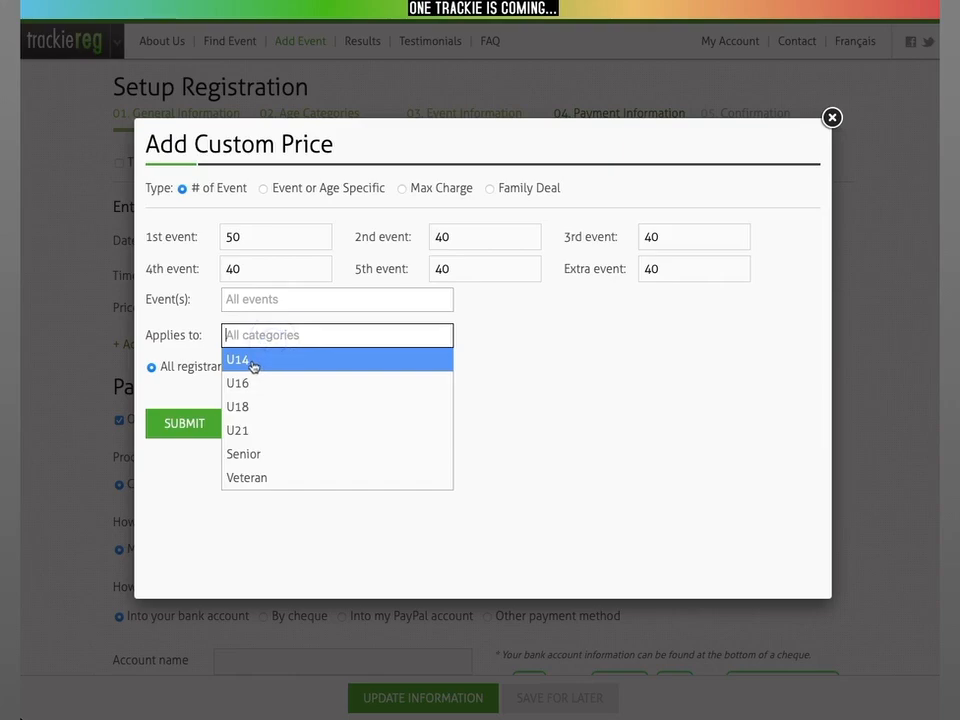
{"action": "left_click", "coordinate": [256, 366]}
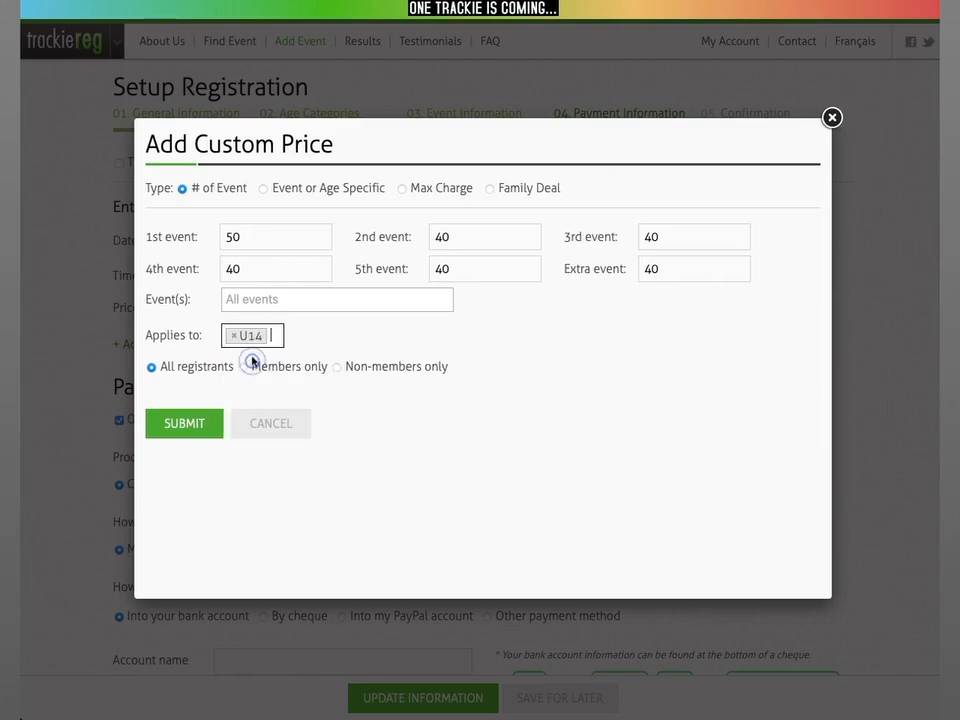
{"action": "left_click", "coordinate": [185, 425]}
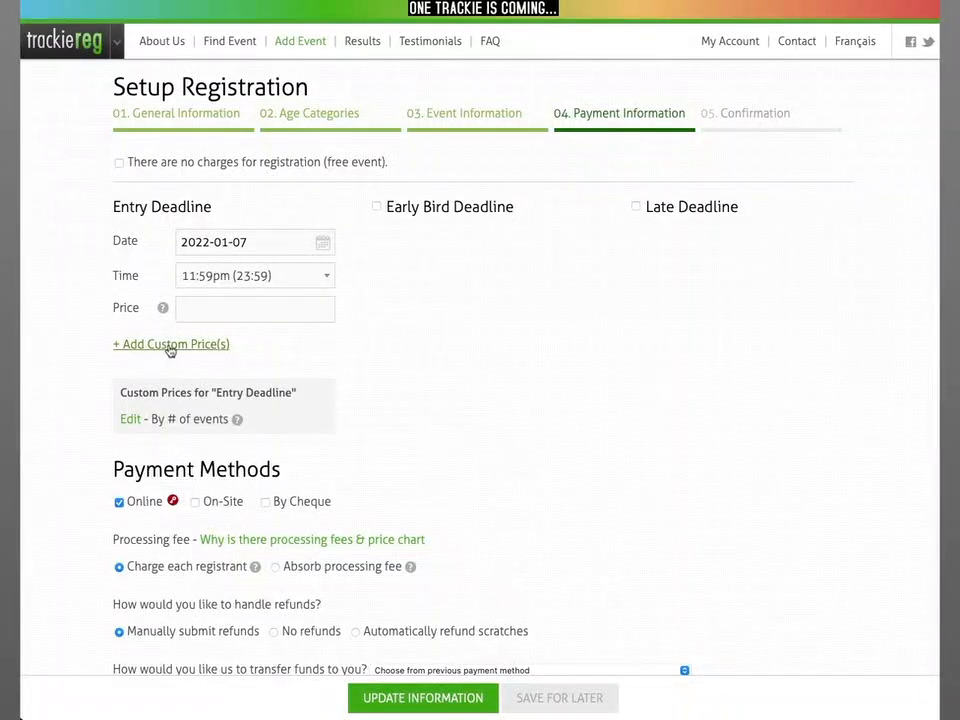
Start a second custom price by number of events, charging 60 for the first event and 40 for every further and extra event.
{"action": "left_click", "coordinate": [171, 347]}
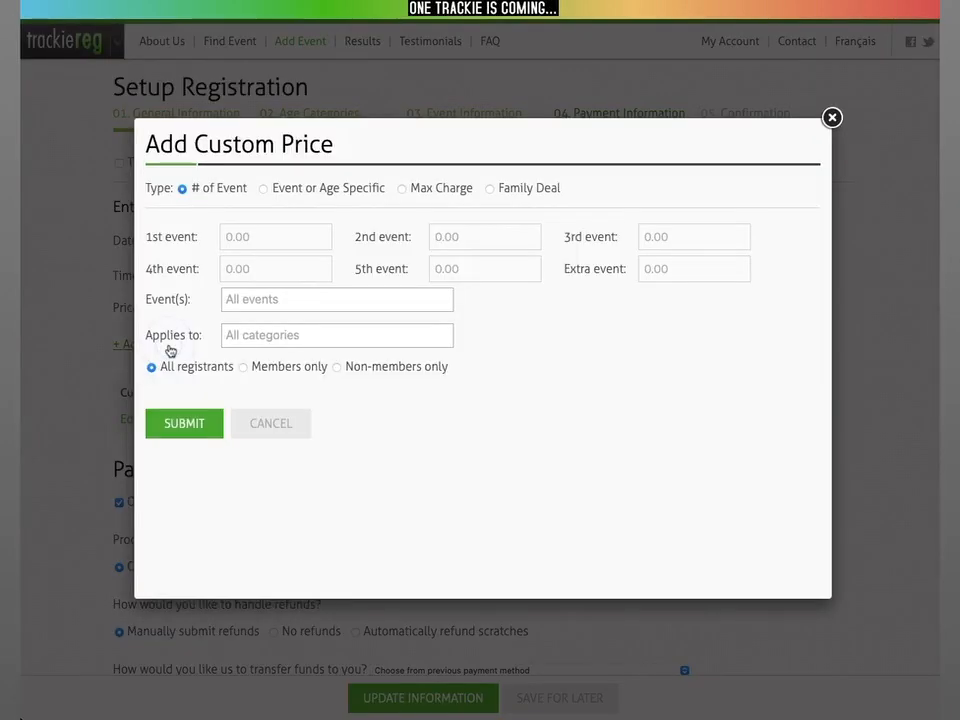
{"action": "left_click", "coordinate": [269, 236]}
{"action": "type", "text": "60"}
{"action": "key", "text": "Tab"}
{"action": "type", "text": "40"}
{"action": "key", "text": "Tab"}
{"action": "type", "text": "40"}
{"action": "key", "text": "Tab"}
{"action": "type", "text": "40\t40"}
{"action": "key", "text": "Tab"}
{"action": "type", "text": "40"}
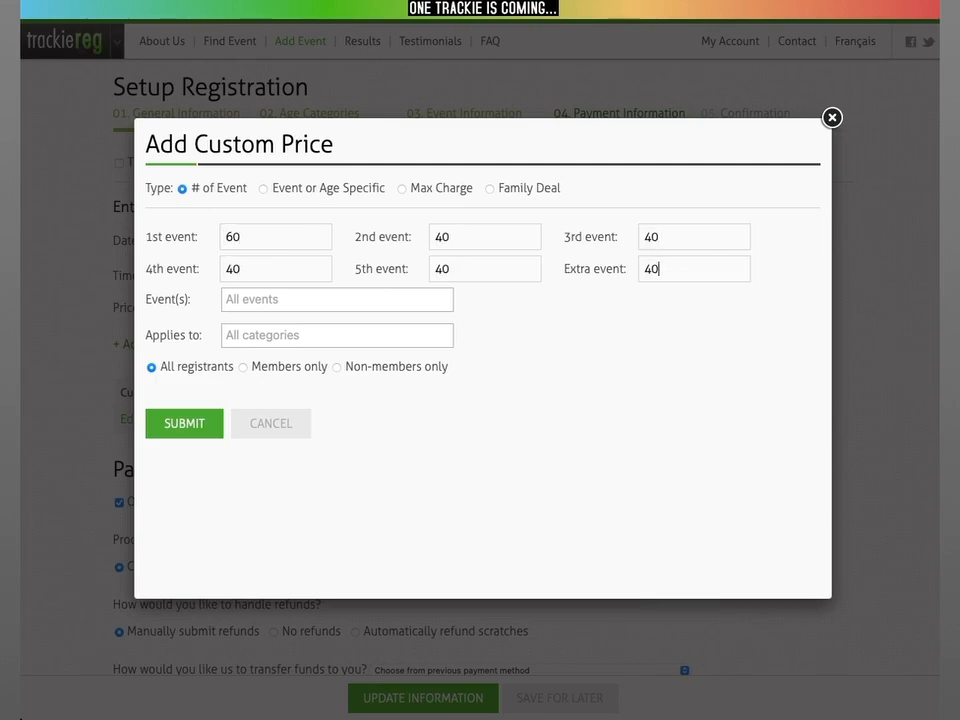
{"action": "left_click", "coordinate": [465, 313]}
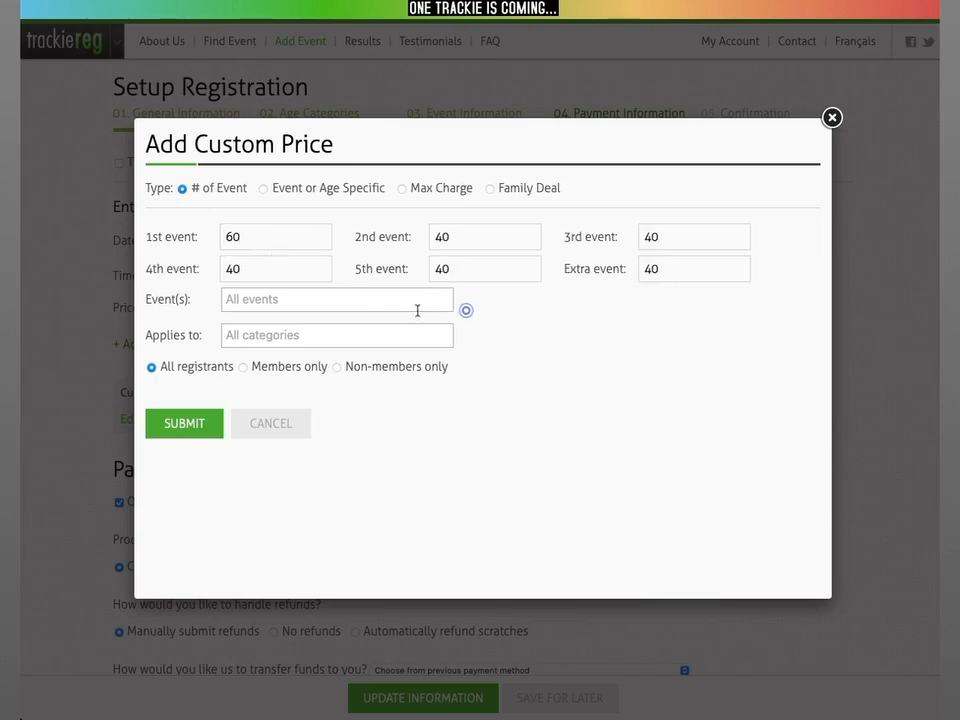
Apply the second custom price to the U16 and U18 categories and submit it.
{"action": "left_click", "coordinate": [280, 336]}
{"action": "left_click", "coordinate": [262, 395]}
{"action": "left_click", "coordinate": [283, 338]}
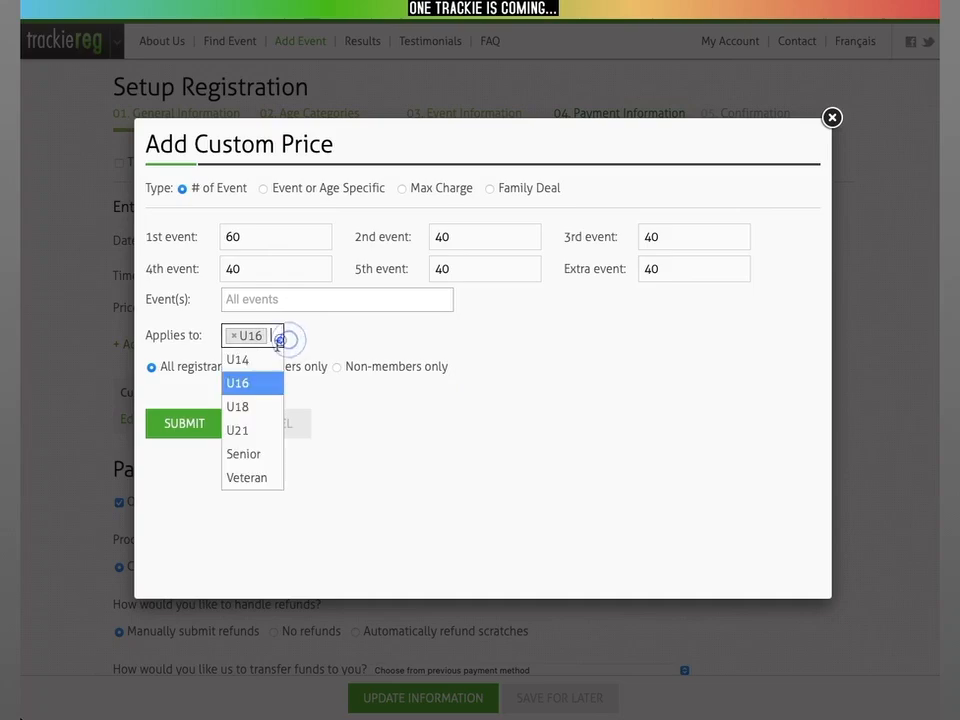
{"action": "left_click", "coordinate": [240, 407]}
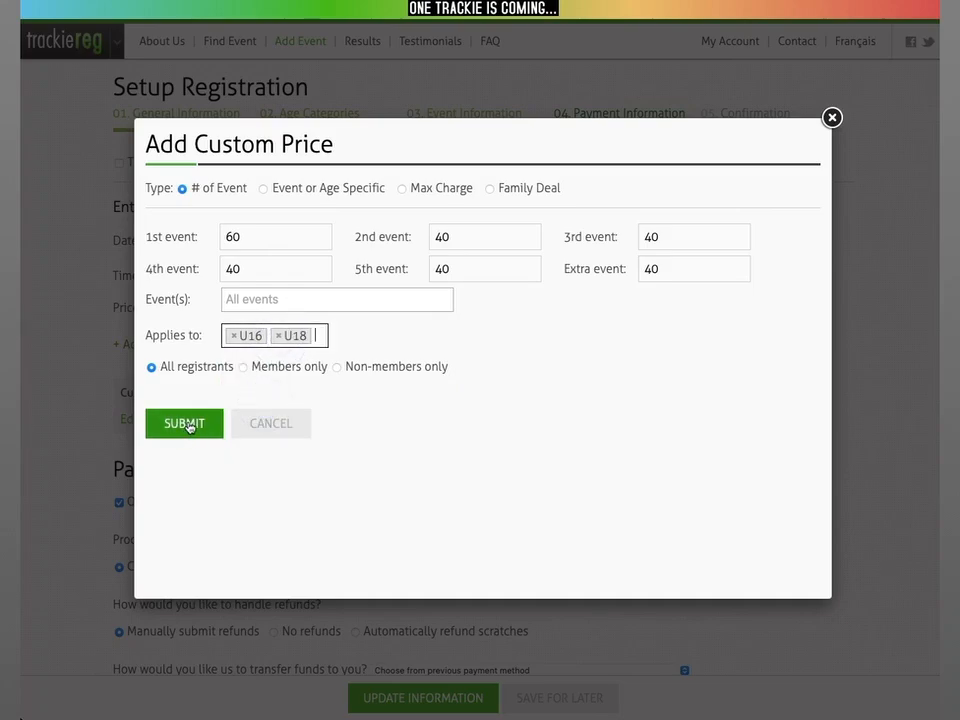
{"action": "left_click", "coordinate": [189, 424]}
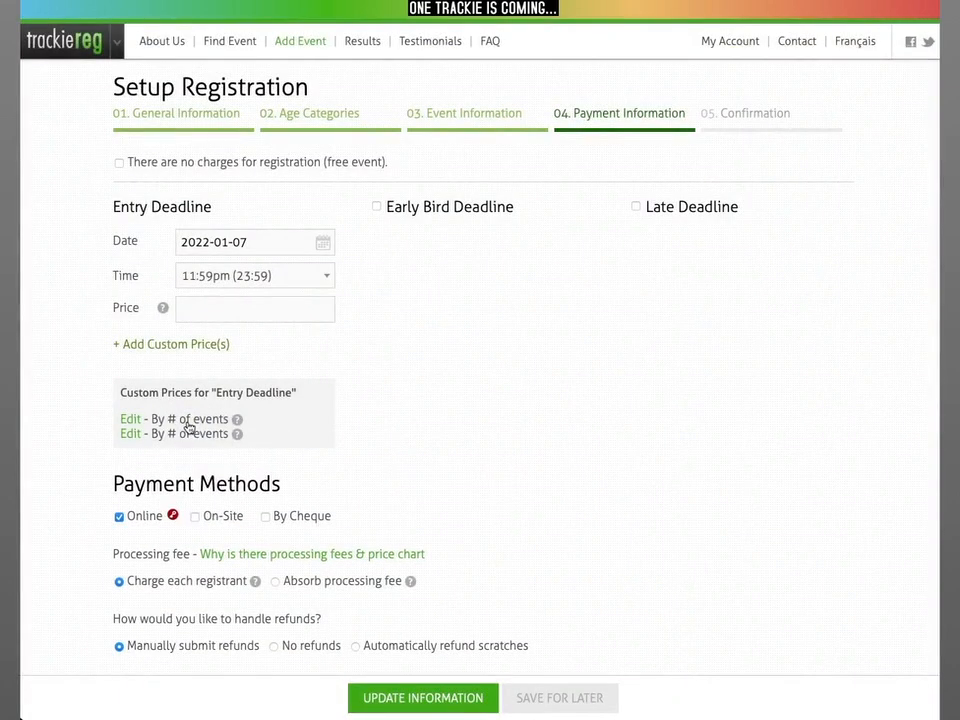
Start a third custom price by number of events, charging 70 for the first event and 40 for every further and extra event.
{"action": "left_click", "coordinate": [182, 345]}
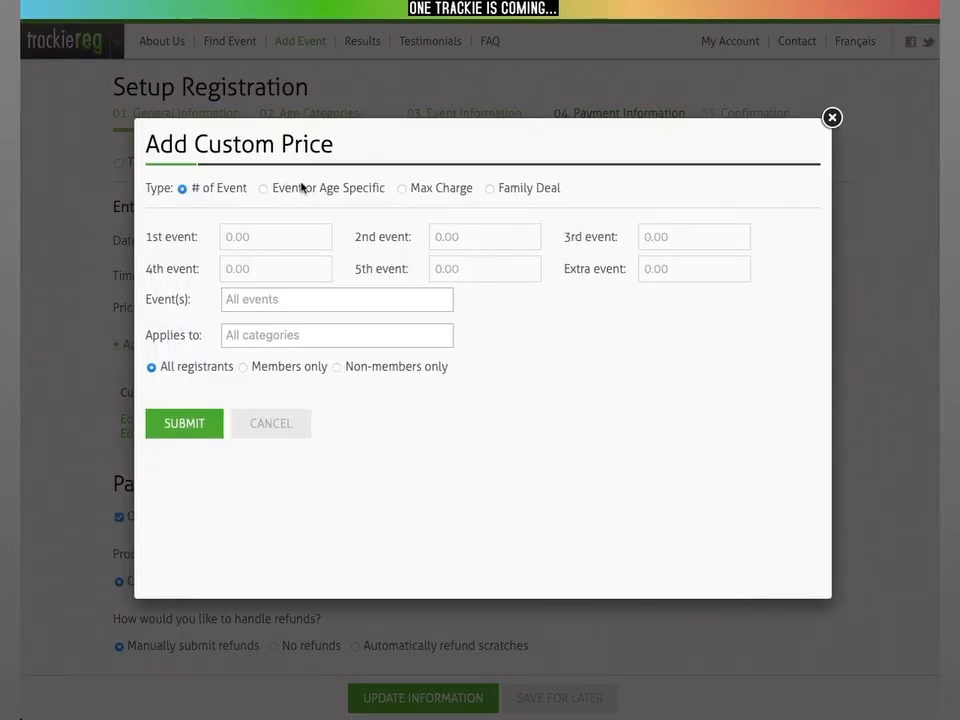
{"action": "left_click", "coordinate": [207, 191]}
{"action": "left_click", "coordinate": [279, 233]}
{"action": "type", "text": "40\t40"}
{"action": "key", "text": "Tab"}
{"action": "type", "text": "40"}
{"action": "key", "text": "Tab"}
{"action": "type", "text": "40"}
{"action": "key", "text": "Tab"}
{"action": "type", "text": "40"}
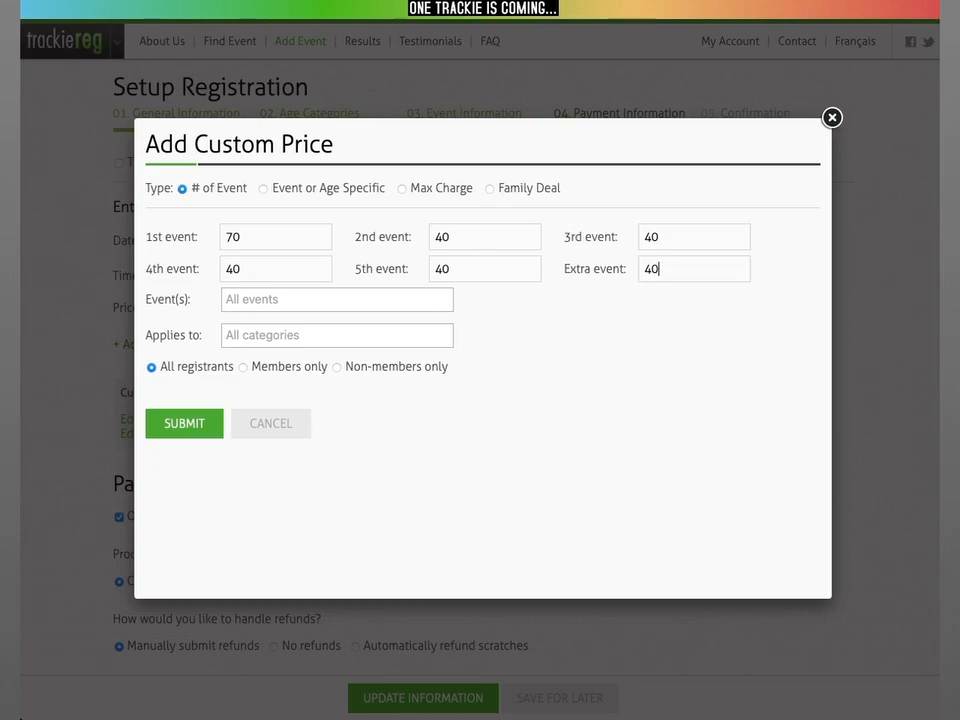
Apply the third custom price to the U21, Senior and Veteran categories for all registrants and submit it.
{"action": "left_click", "coordinate": [285, 334]}
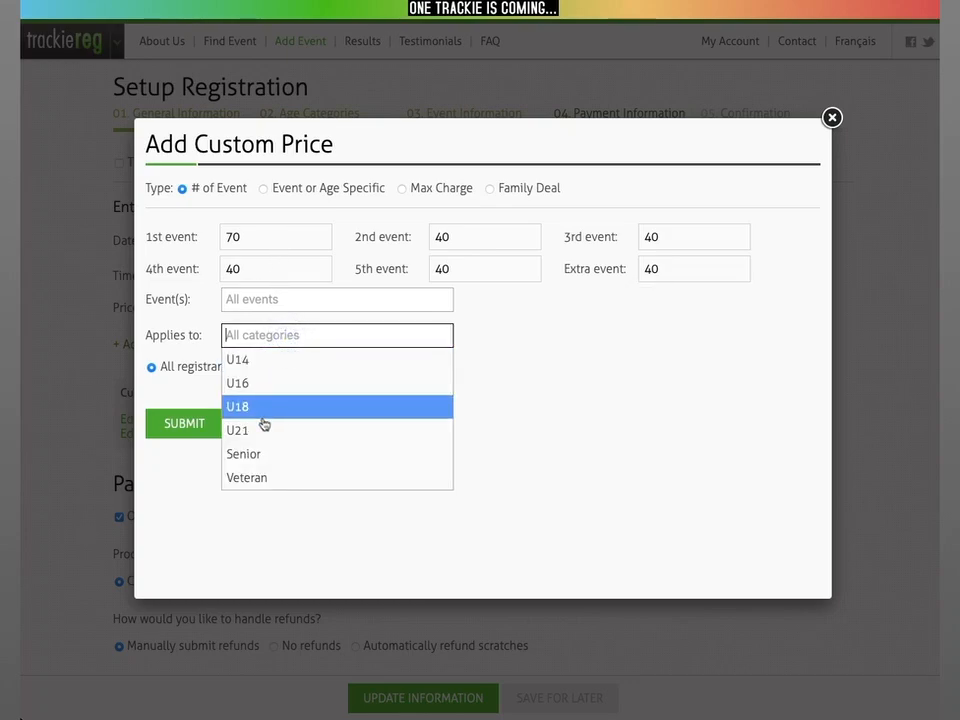
{"action": "left_click", "coordinate": [262, 429]}
{"action": "left_click", "coordinate": [279, 331]}
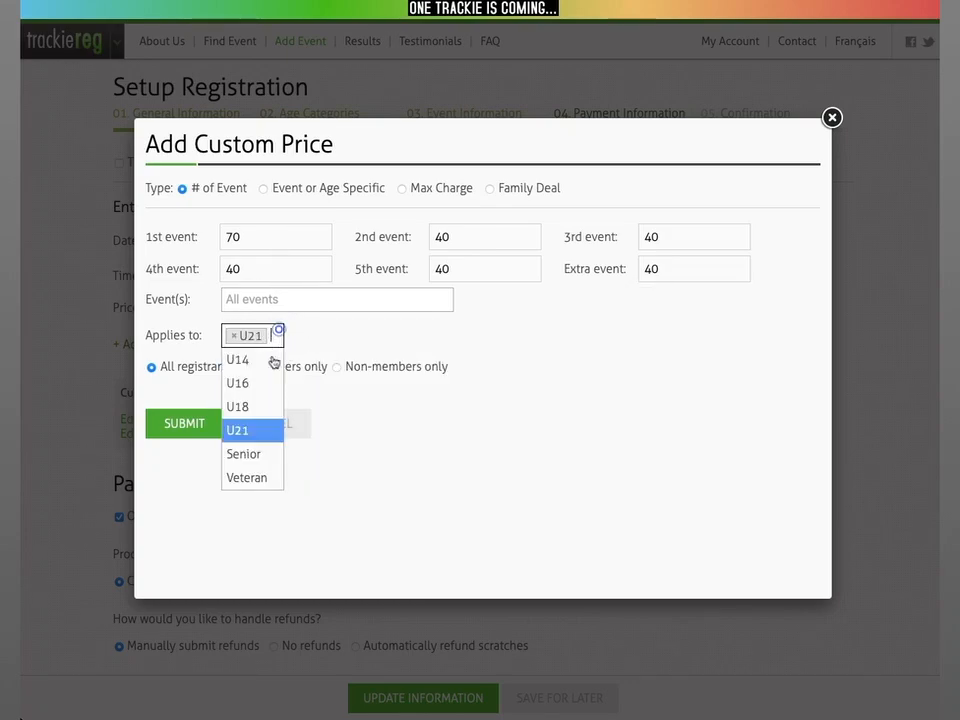
{"action": "left_click", "coordinate": [241, 455]}
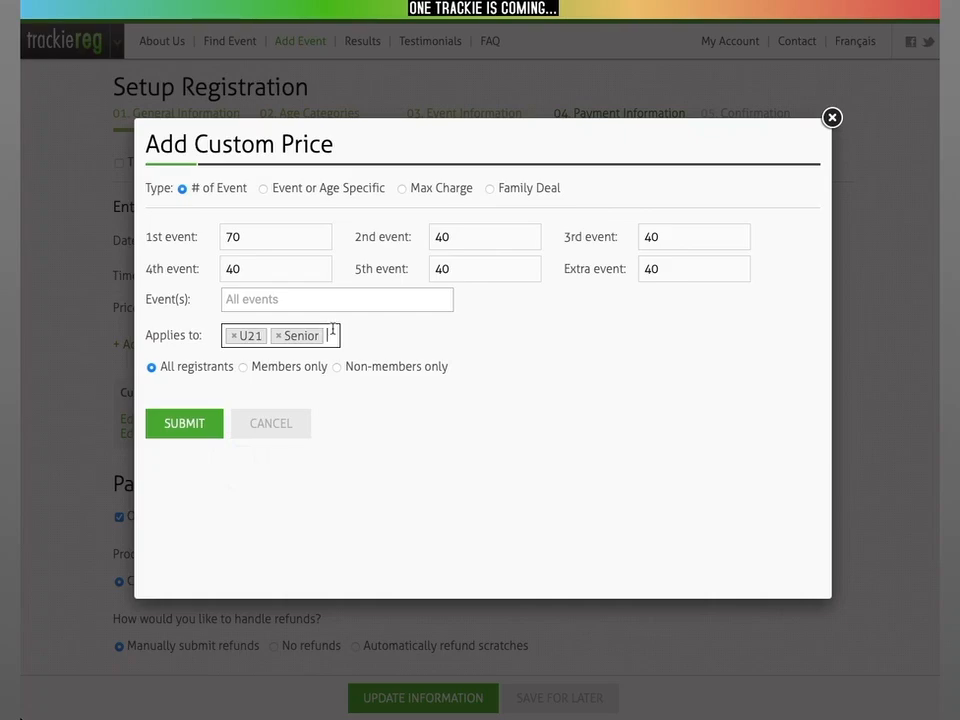
{"action": "left_click", "coordinate": [333, 328]}
{"action": "left_click", "coordinate": [279, 472]}
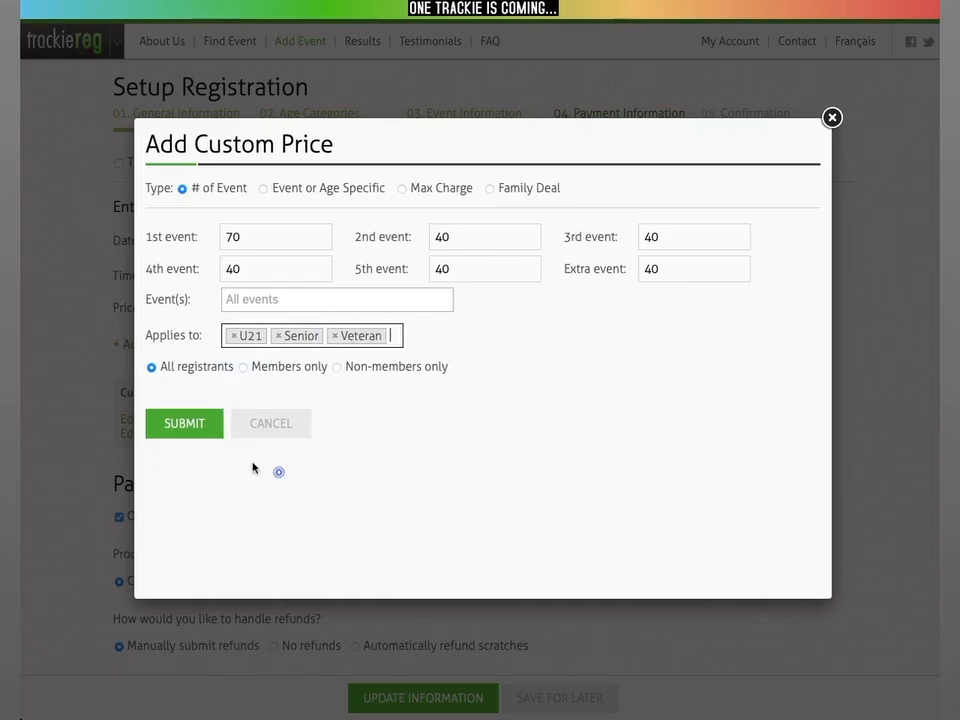
{"action": "left_click", "coordinate": [198, 425]}
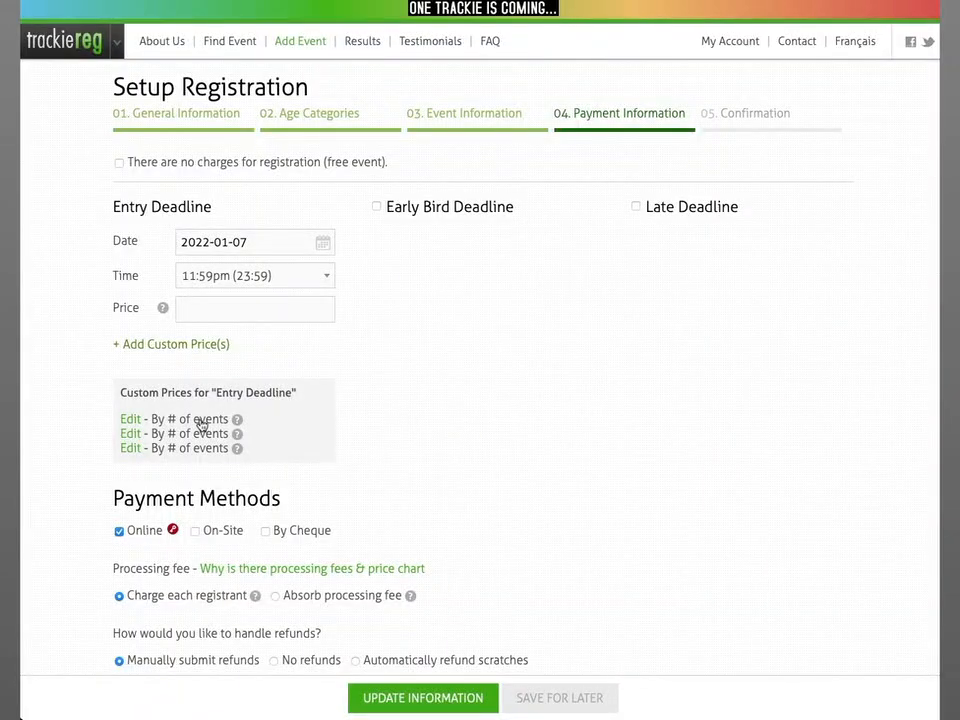
Look through the payment, refund and fund transfer settings and expand the advanced options.
{"action": "scroll", "coordinate": [326, 403], "scroll_direction": "down", "scroll_amount": 2}
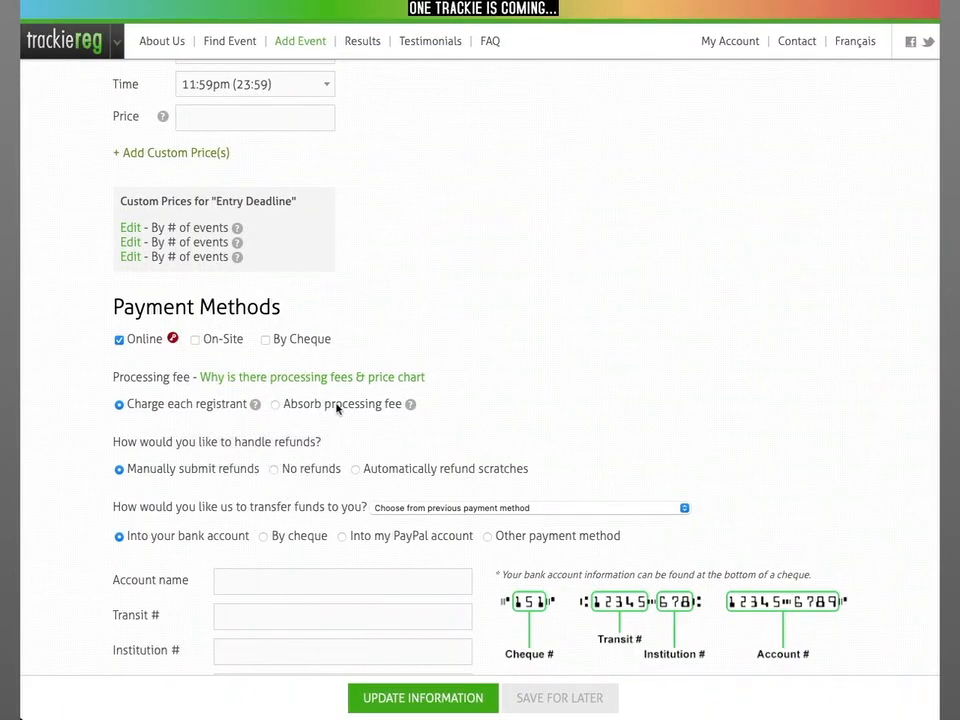
{"action": "scroll", "coordinate": [338, 407], "scroll_direction": "down", "scroll_amount": 2}
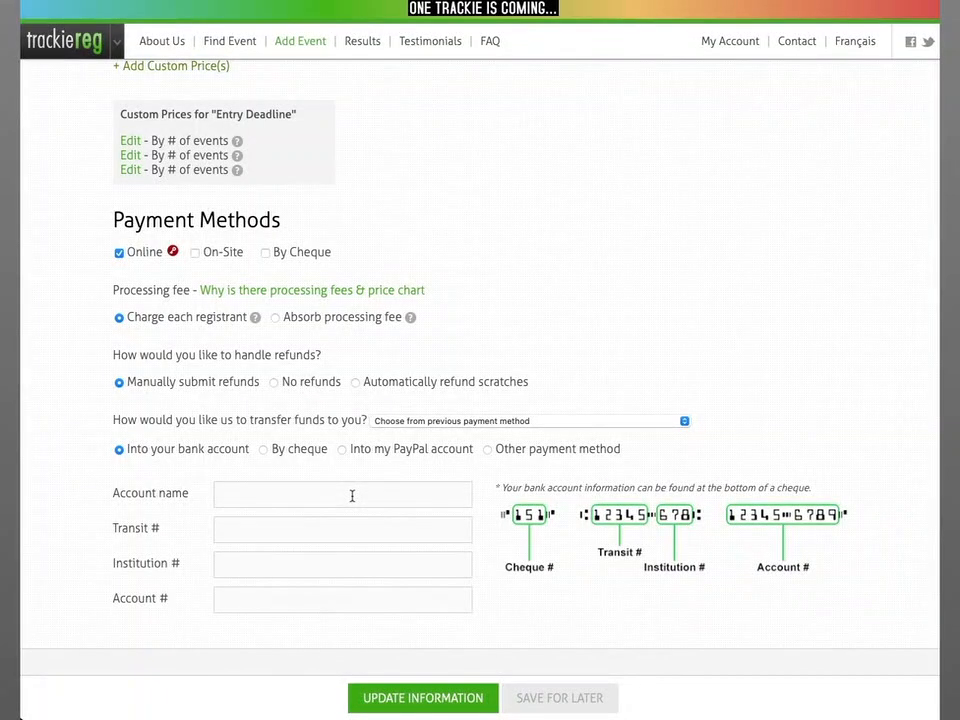
{"action": "scroll", "coordinate": [352, 495], "scroll_direction": "down", "scroll_amount": 1}
{"action": "scroll", "coordinate": [377, 463], "scroll_direction": "down", "scroll_amount": 1}
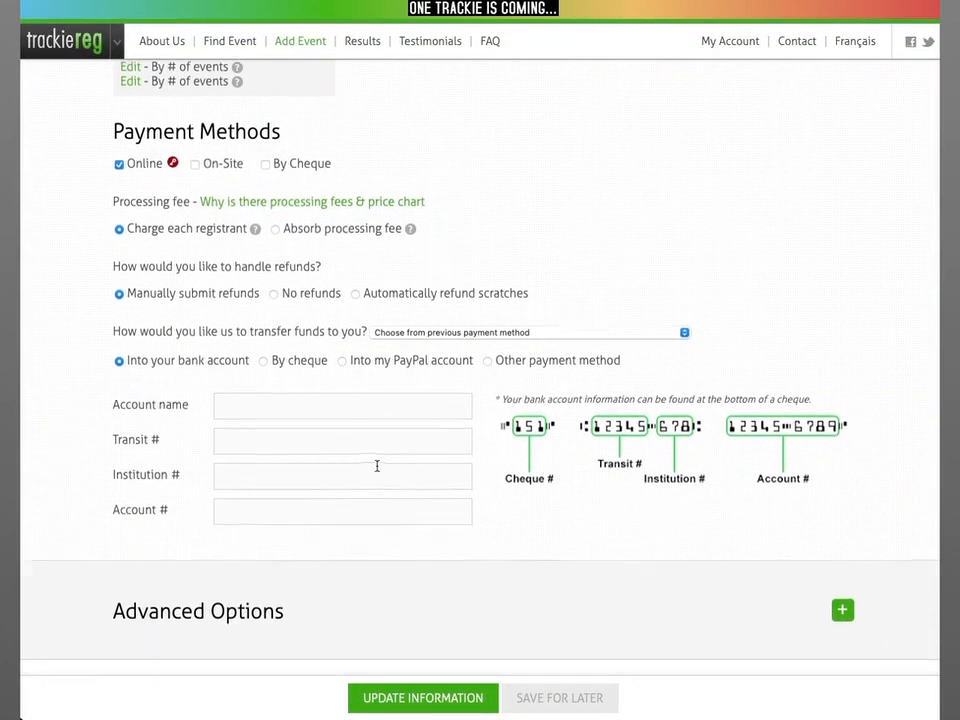
{"action": "left_click", "coordinate": [242, 606]}
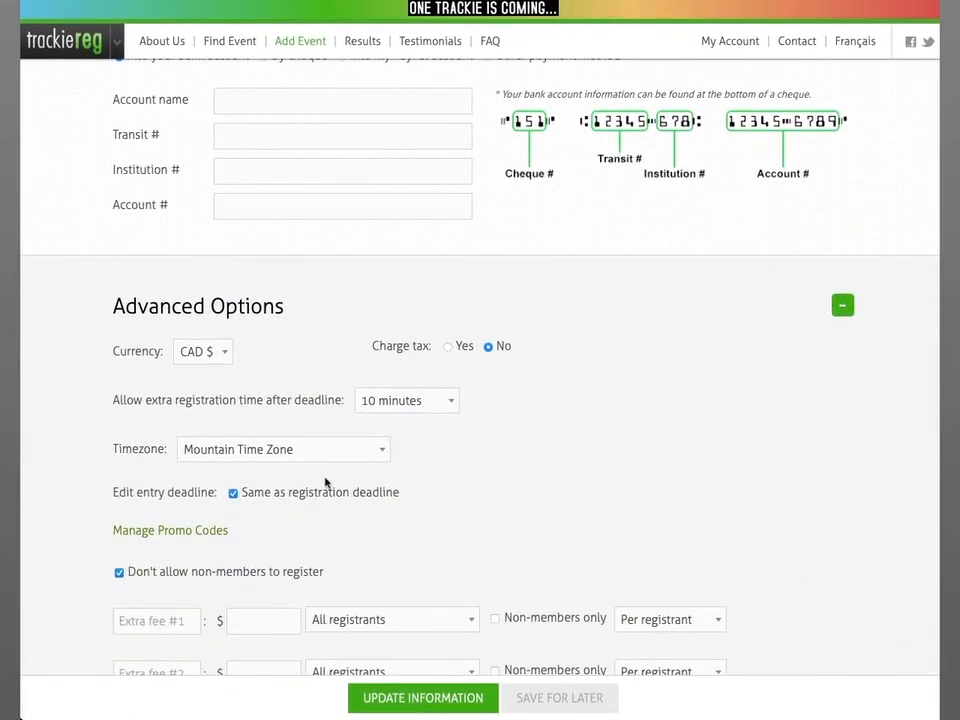
Check the available time zones, keep Mountain Time Zone, and update the payment information.
{"action": "scroll", "coordinate": [326, 486], "scroll_direction": "down", "scroll_amount": 1}
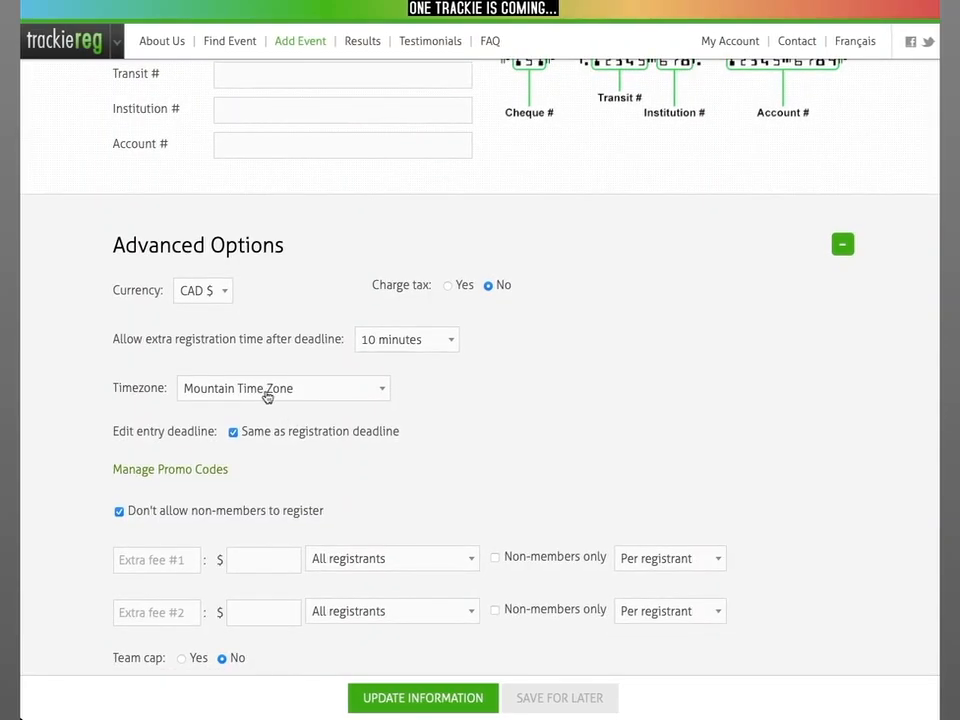
{"action": "left_click", "coordinate": [289, 397]}
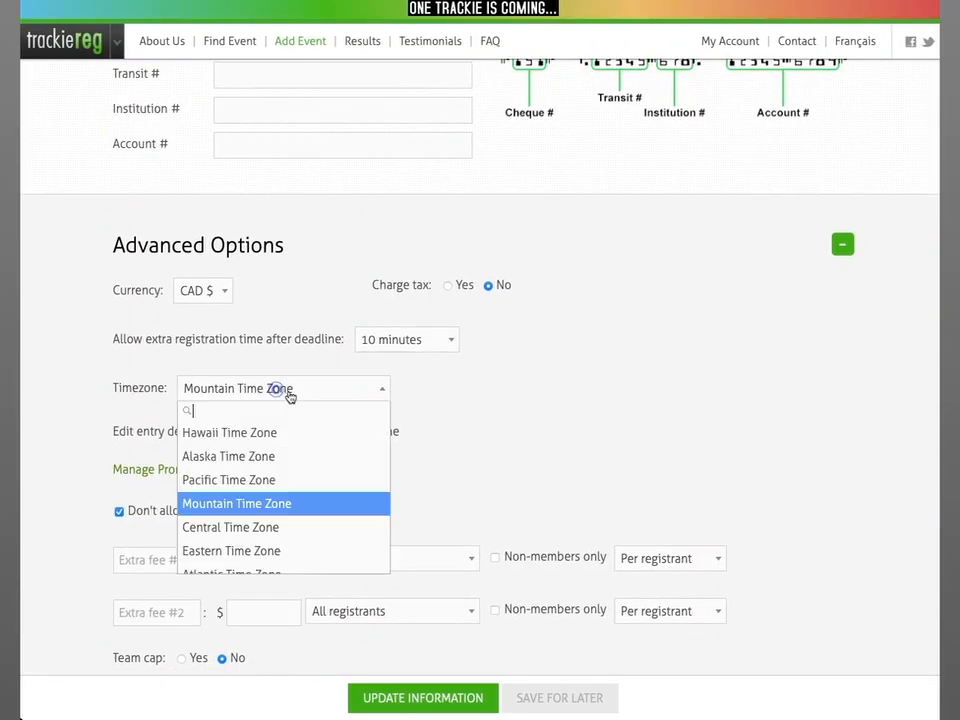
{"action": "scroll", "coordinate": [276, 515], "scroll_direction": "down", "scroll_amount": 1}
{"action": "left_click", "coordinate": [266, 478]}
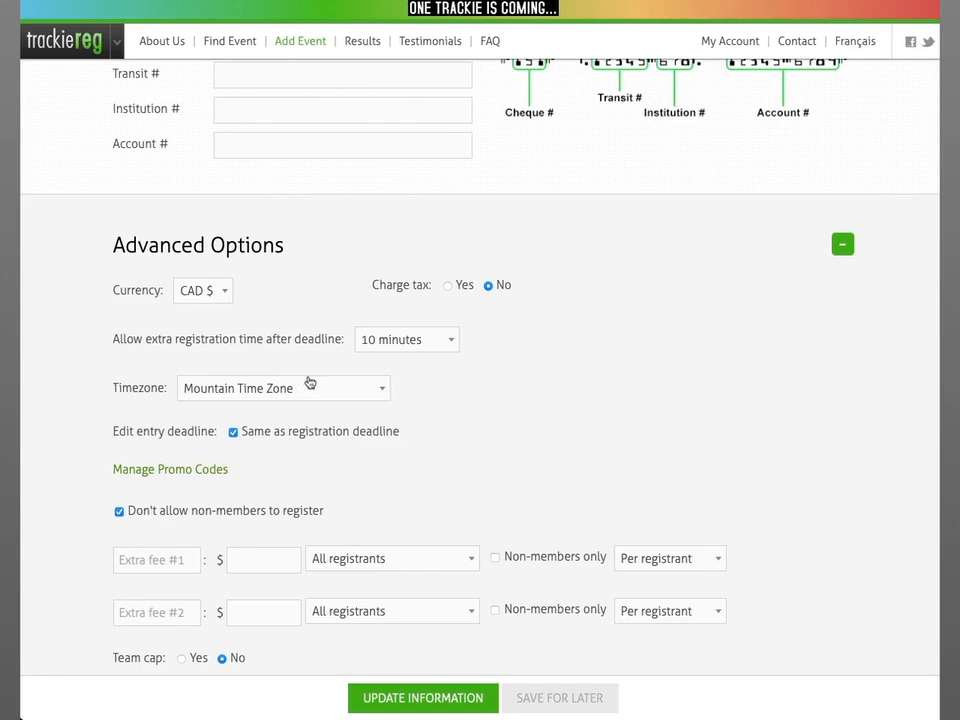
{"action": "left_click", "coordinate": [457, 700]}
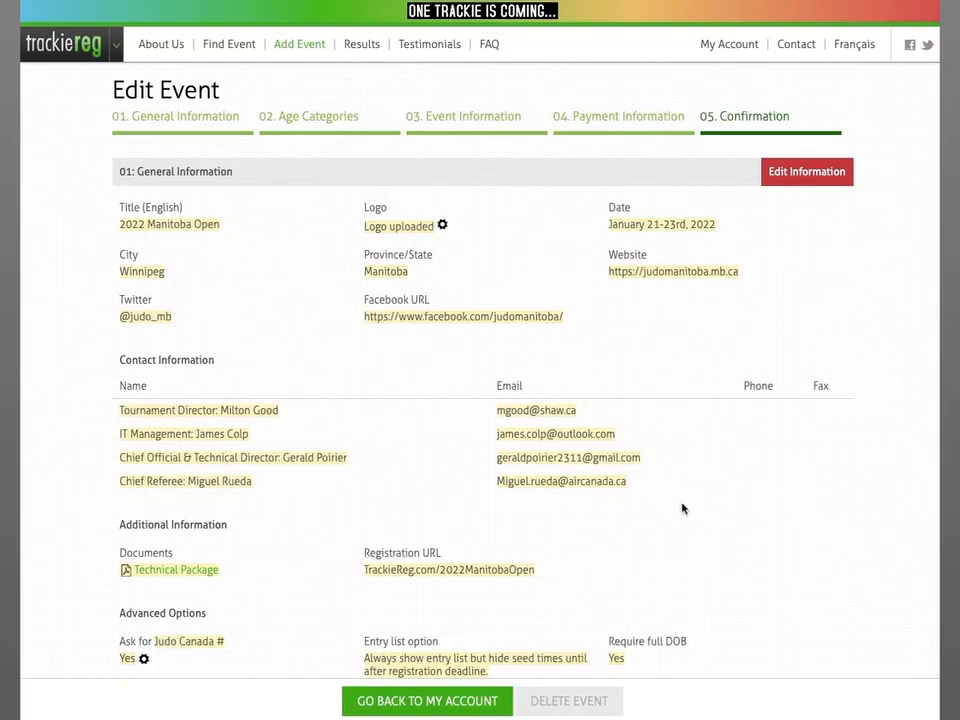
Review the general information and age categories in the confirmation summary, and open the event information for editing.
{"action": "scroll", "coordinate": [681, 506], "scroll_direction": "down", "scroll_amount": 3}
{"action": "scroll", "coordinate": [681, 508], "scroll_direction": "down", "scroll_amount": 5}
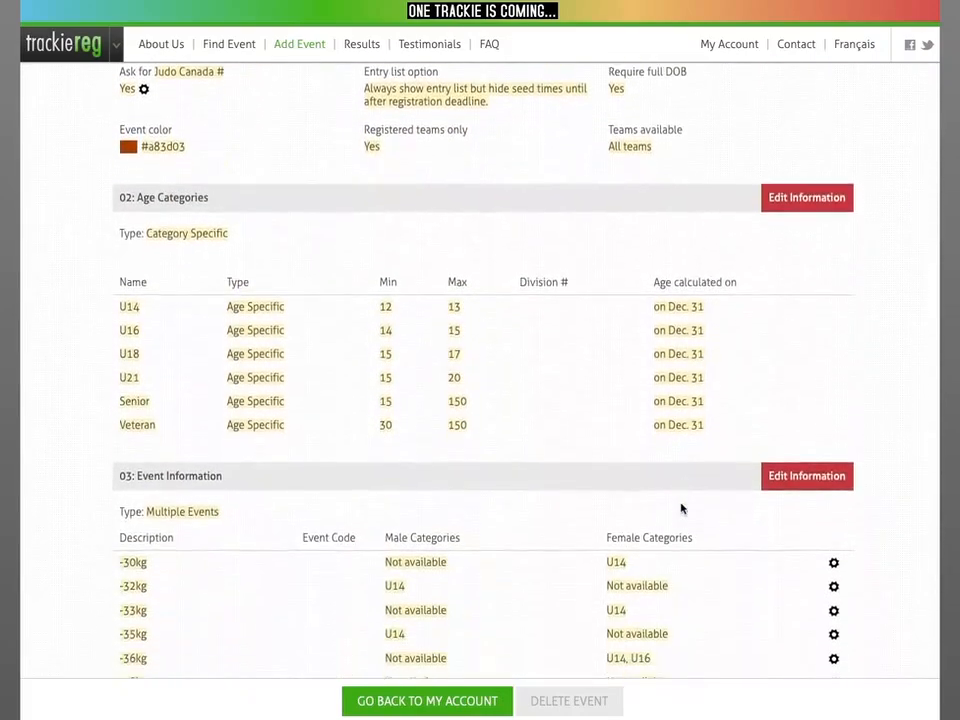
{"action": "scroll", "coordinate": [681, 508], "scroll_direction": "up", "scroll_amount": 2}
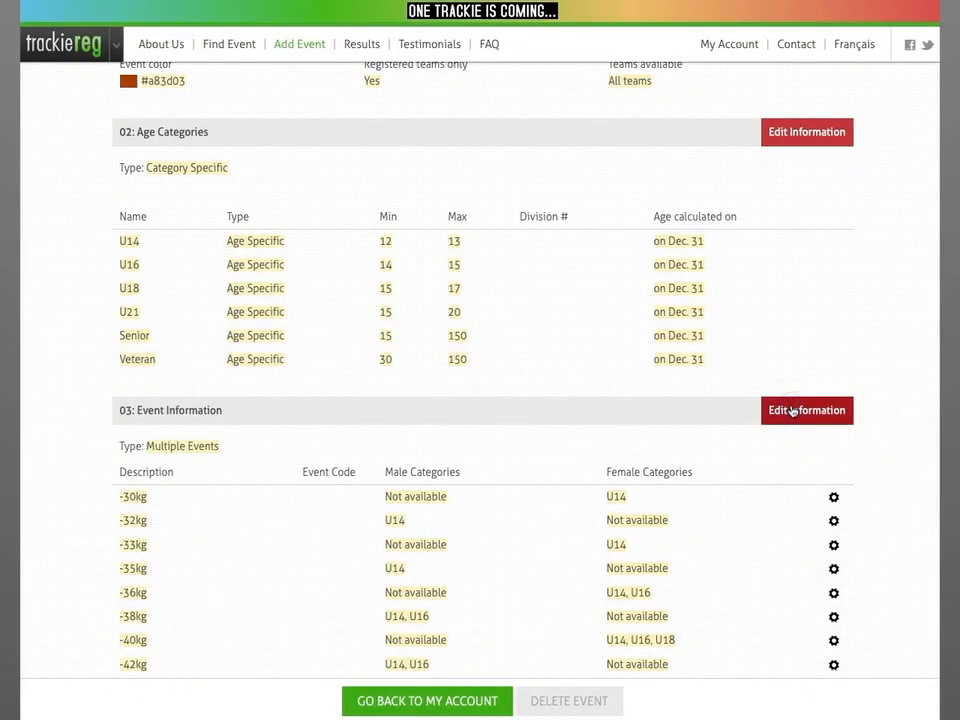
Examine the event list from the weight classes to the KATA and NE-WAZA events, including their full names and eligible categories.
{"action": "scroll", "coordinate": [450, 399], "scroll_direction": "down", "scroll_amount": 10}
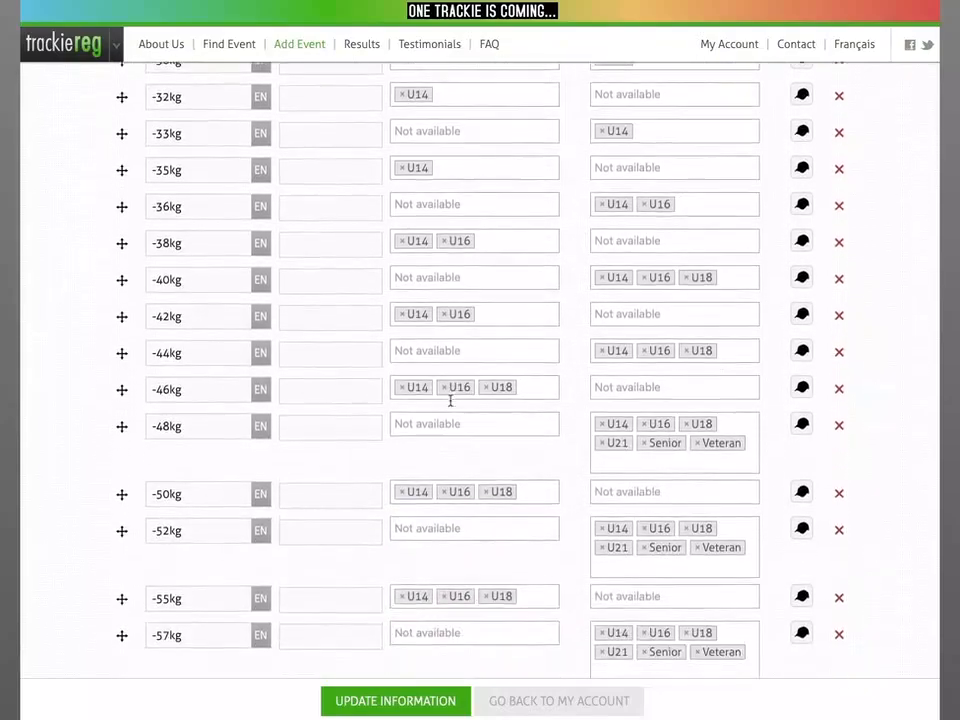
{"action": "scroll", "coordinate": [450, 404], "scroll_direction": "down", "scroll_amount": 10}
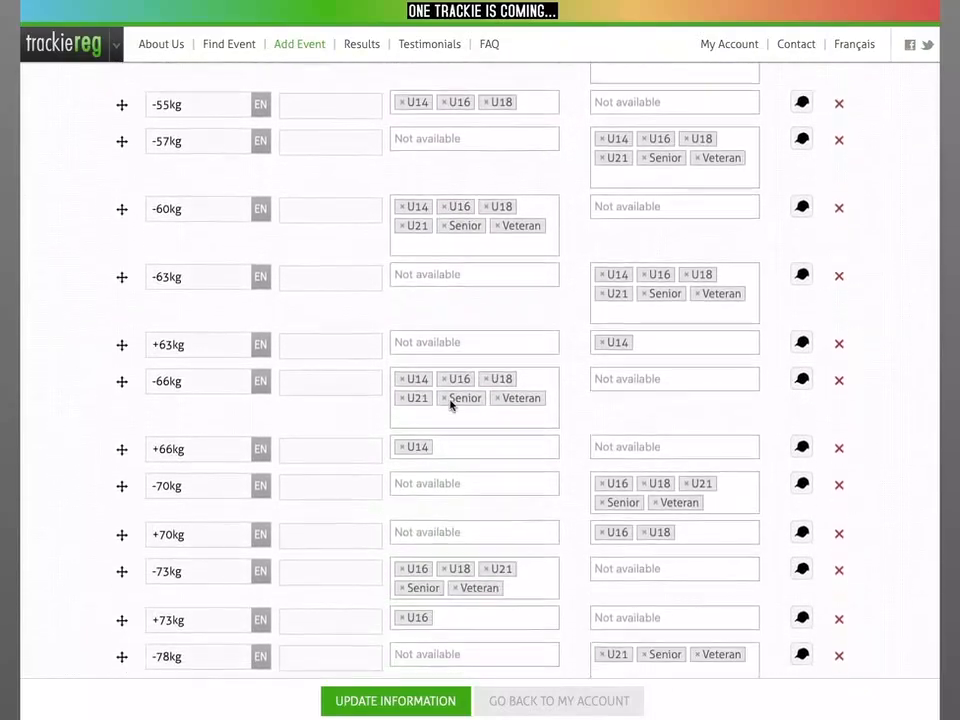
{"action": "scroll", "coordinate": [451, 400], "scroll_direction": "down", "scroll_amount": 3}
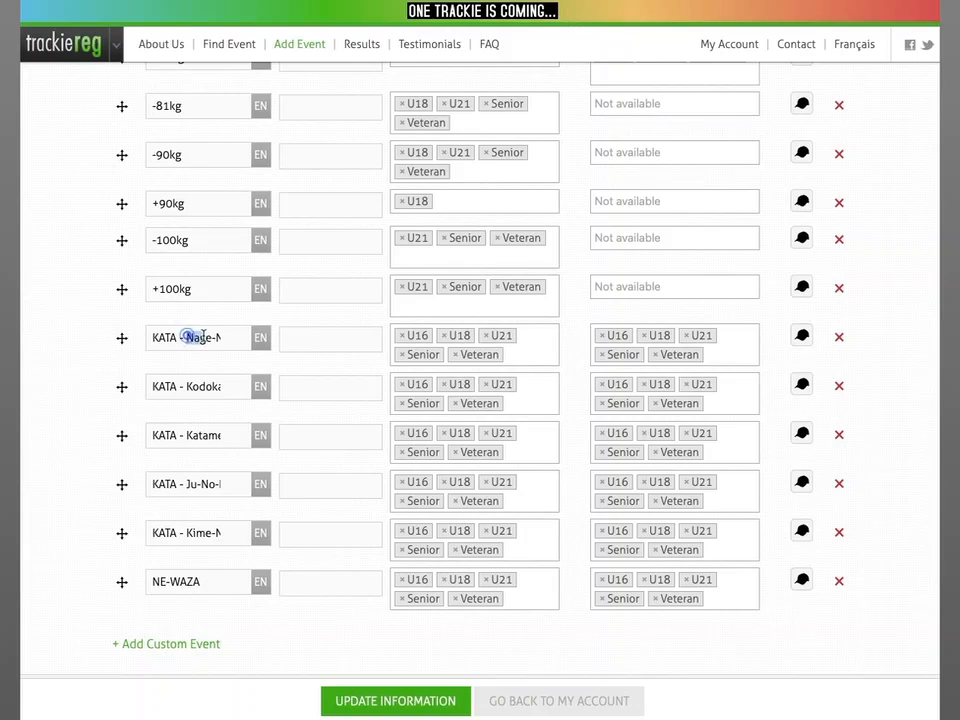
{"action": "left_click_drag", "start_coordinate": [189, 337], "coordinate": [227, 337]}
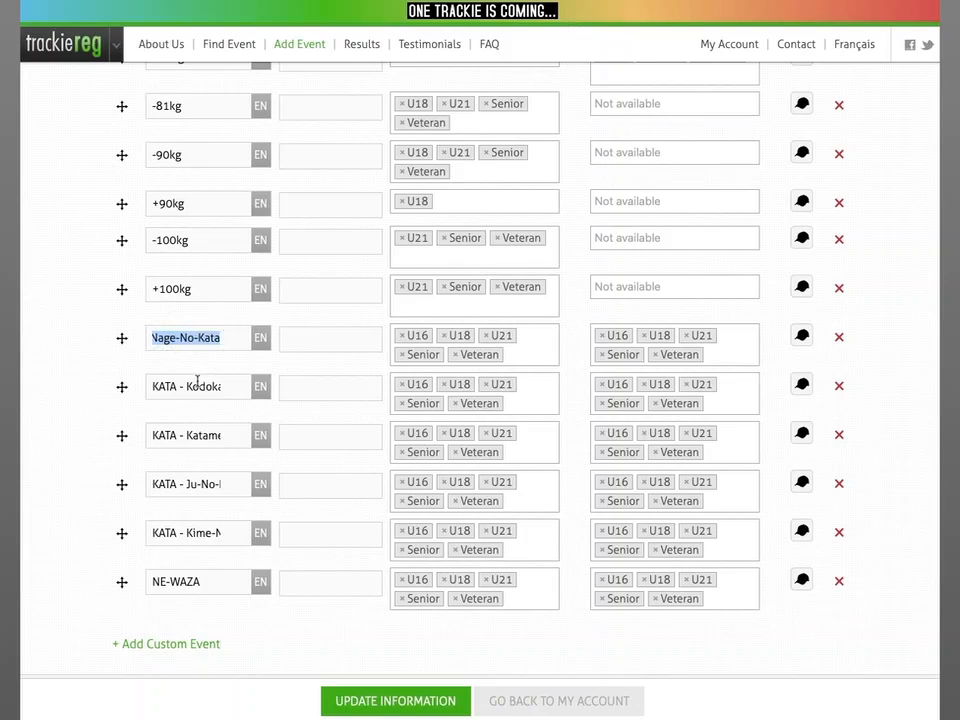
{"action": "left_click_drag", "start_coordinate": [187, 386], "coordinate": [225, 386]}
{"action": "left_click", "coordinate": [203, 386]}
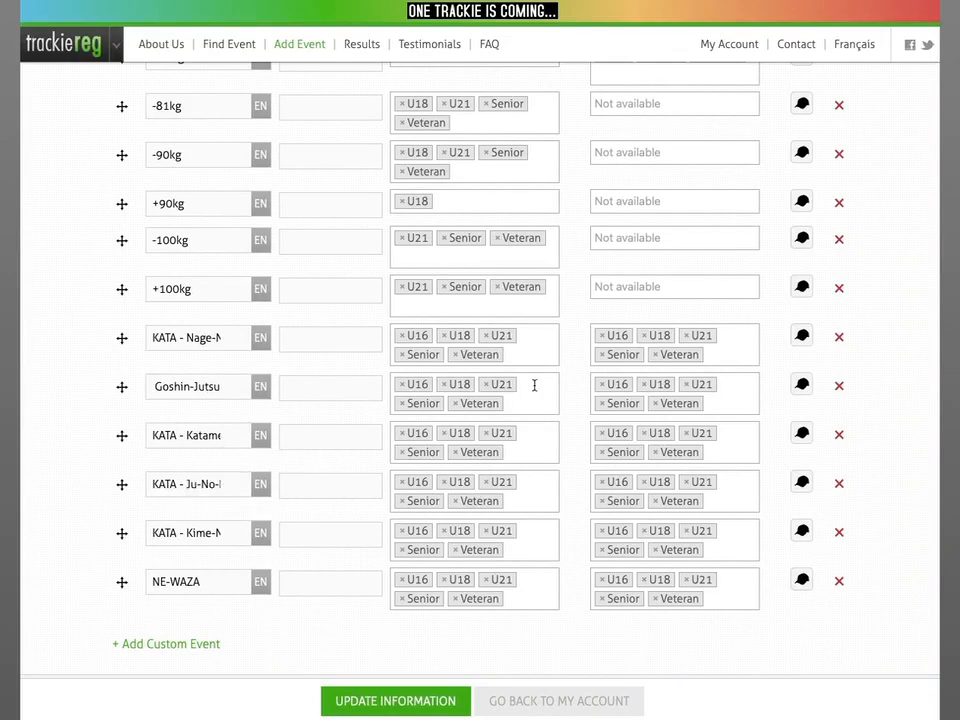
{"action": "scroll", "coordinate": [535, 385], "scroll_direction": "up", "scroll_amount": 15}
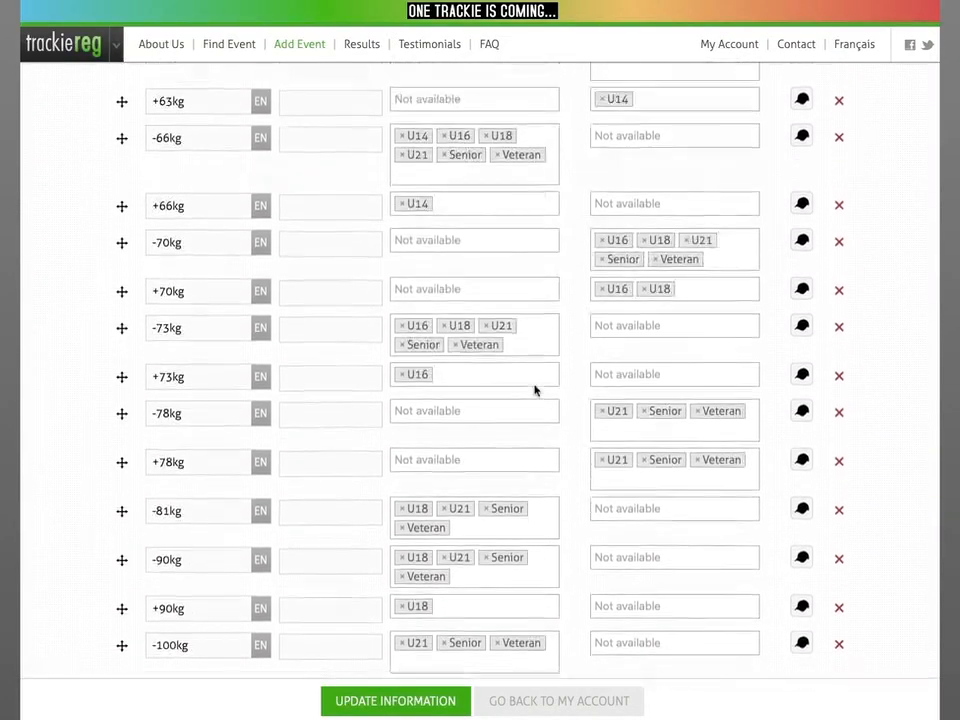
Open the payment information and inspect the event-specific custom prices for the KATA events and NE-WAZA, closing each without changes.
{"action": "left_click", "coordinate": [590, 118]}
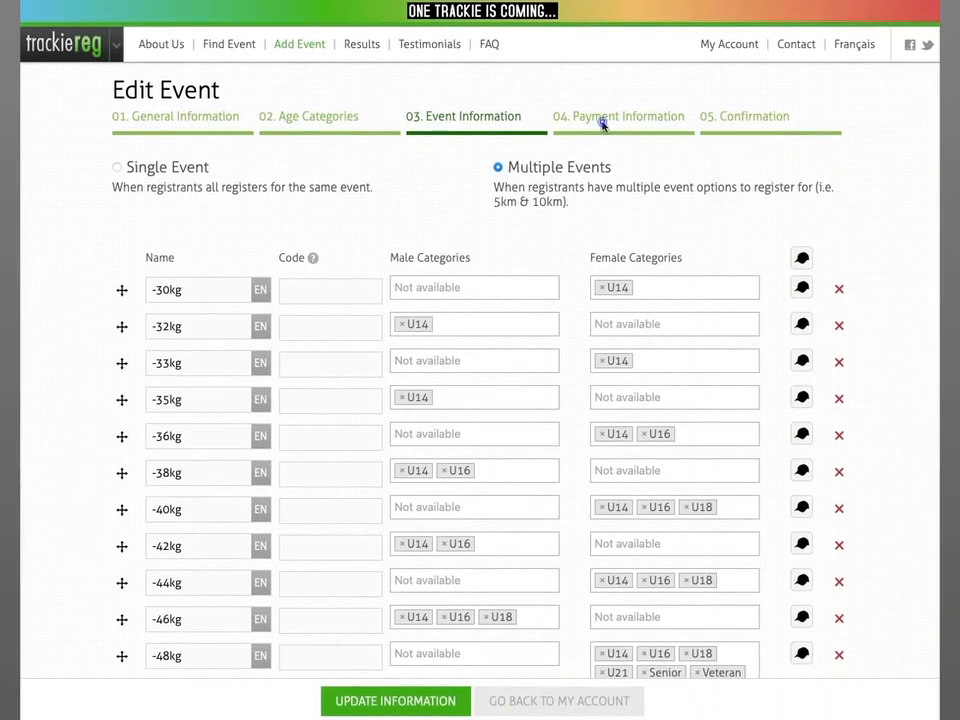
{"action": "left_click", "coordinate": [536, 259]}
{"action": "scroll", "coordinate": [430, 350], "scroll_direction": "down", "scroll_amount": 1}
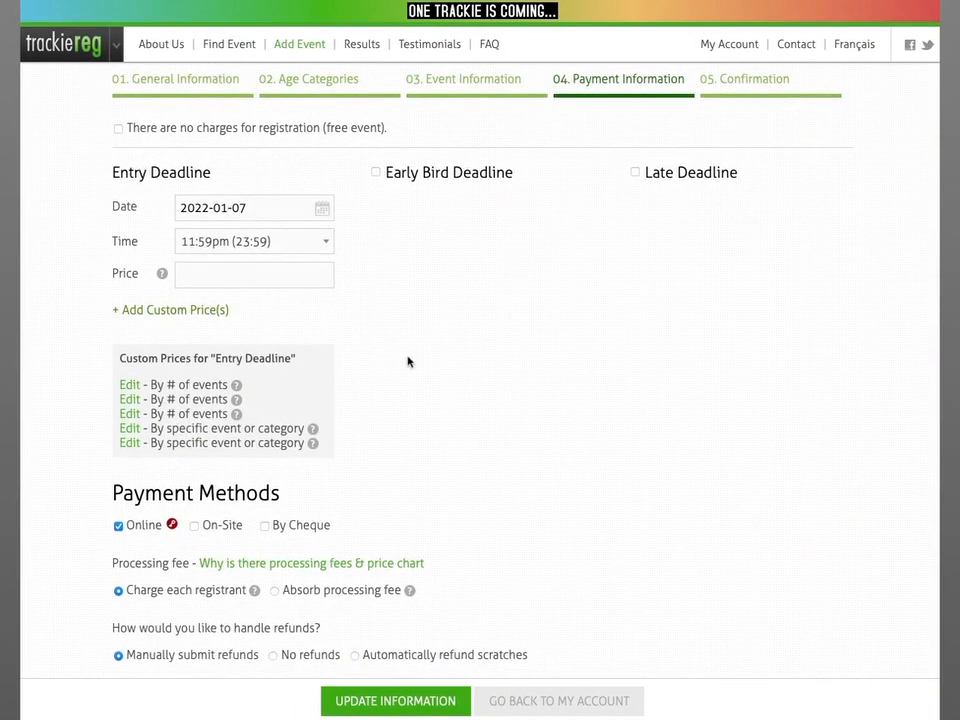
{"action": "mouse_move", "coordinate": [313, 443]}
{"action": "left_click", "coordinate": [129, 428]}
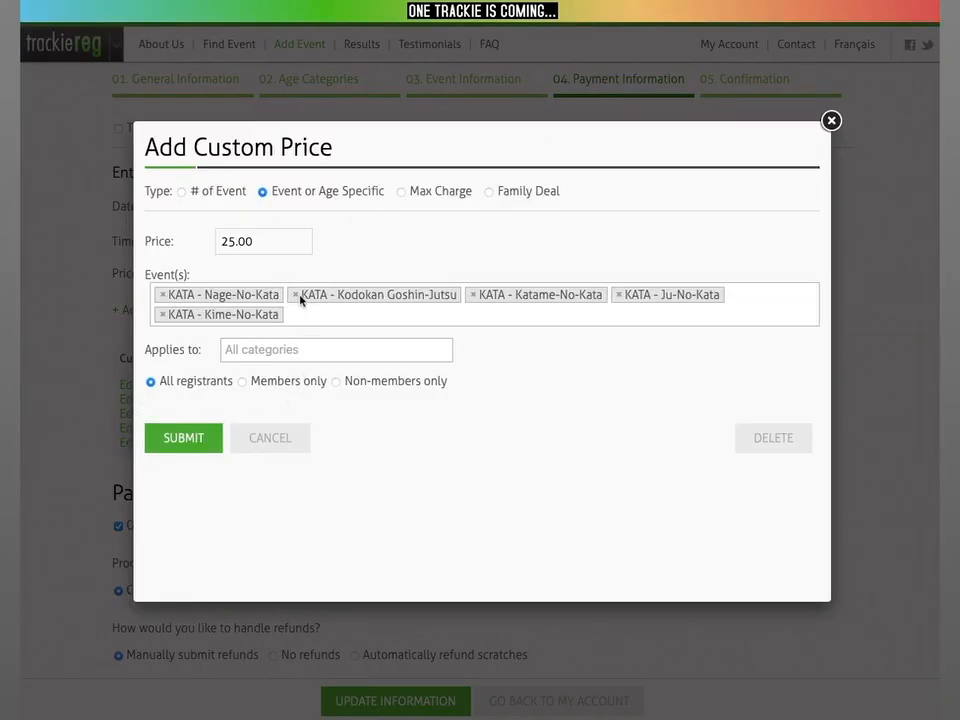
{"action": "left_click", "coordinate": [831, 120]}
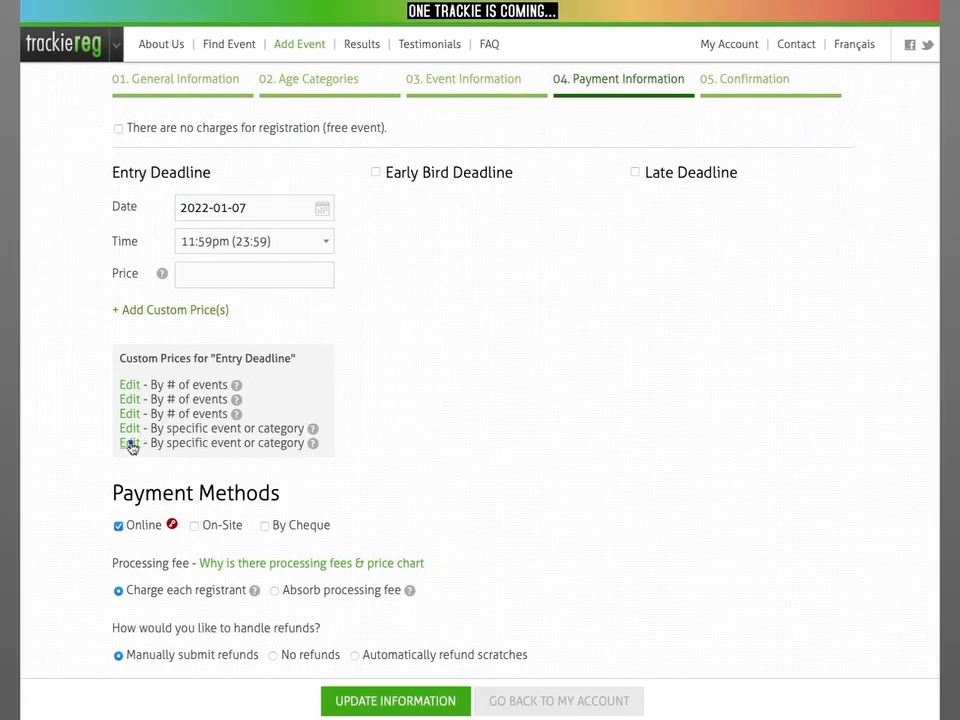
{"action": "left_click", "coordinate": [131, 443]}
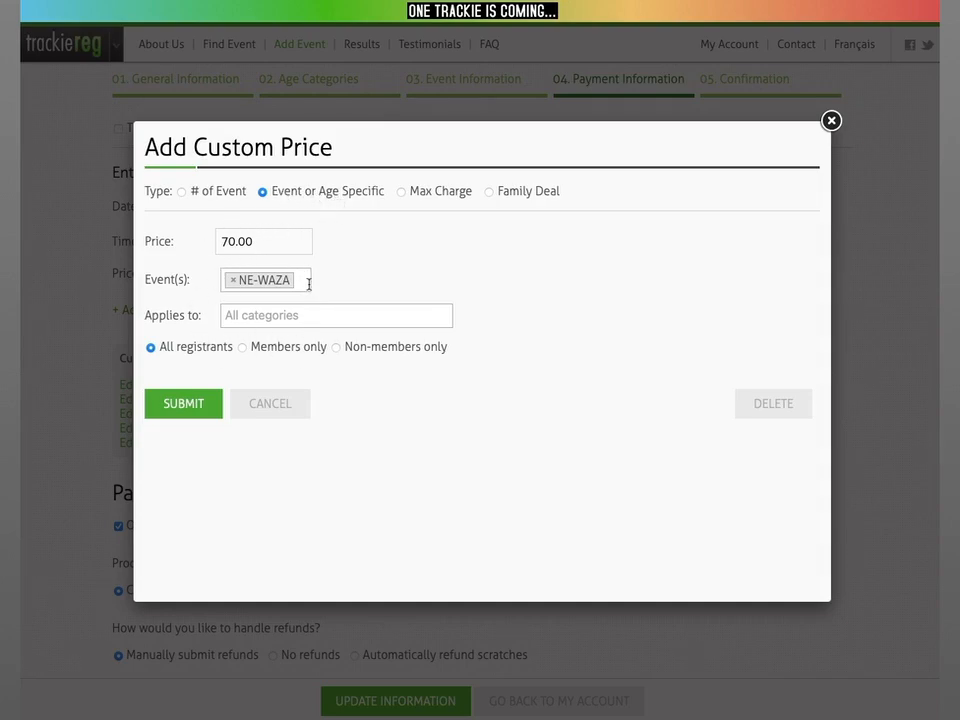
{"action": "left_click", "coordinate": [831, 121]}
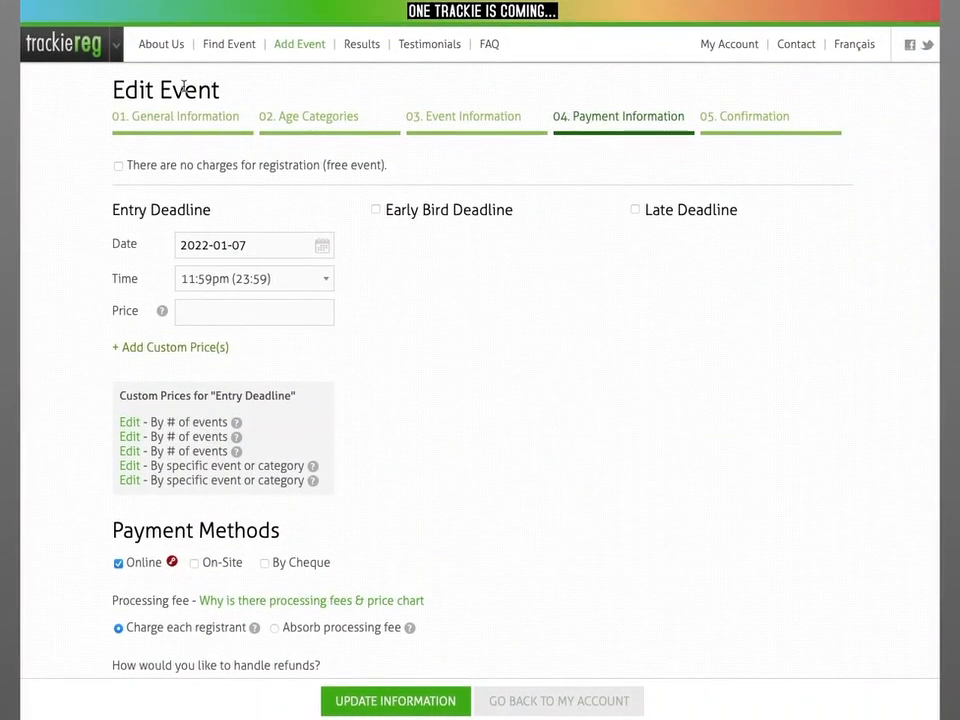
Open the general information and copy the registration URL ending 2022ManitobaOpen.
{"action": "left_click", "coordinate": [187, 118]}
{"action": "scroll", "coordinate": [377, 388], "scroll_direction": "down", "scroll_amount": 5}
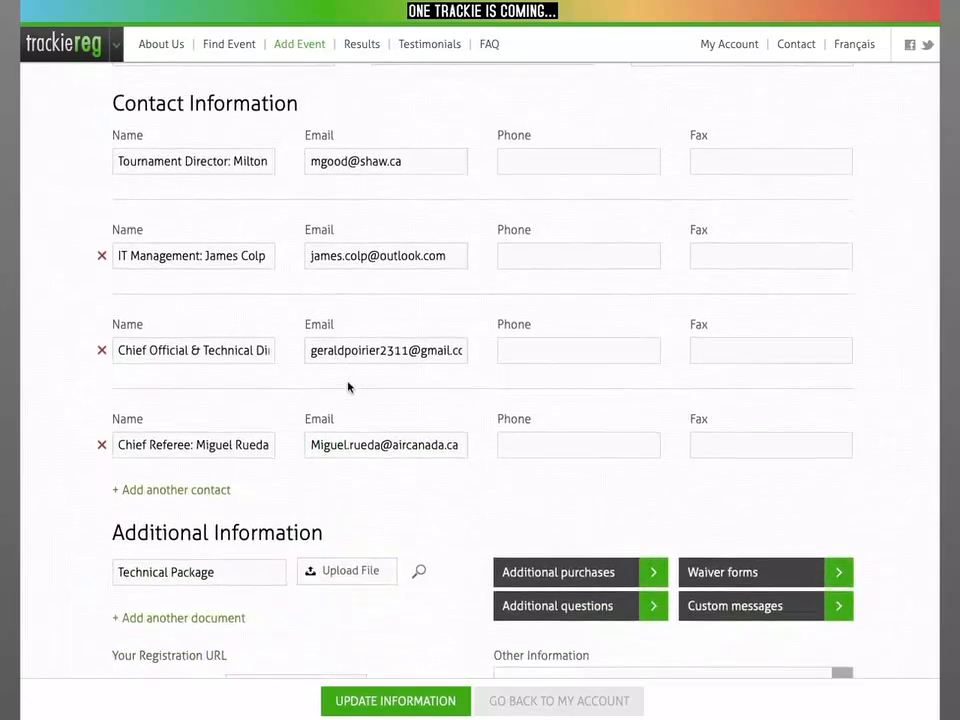
{"action": "scroll", "coordinate": [348, 387], "scroll_direction": "down", "scroll_amount": 3}
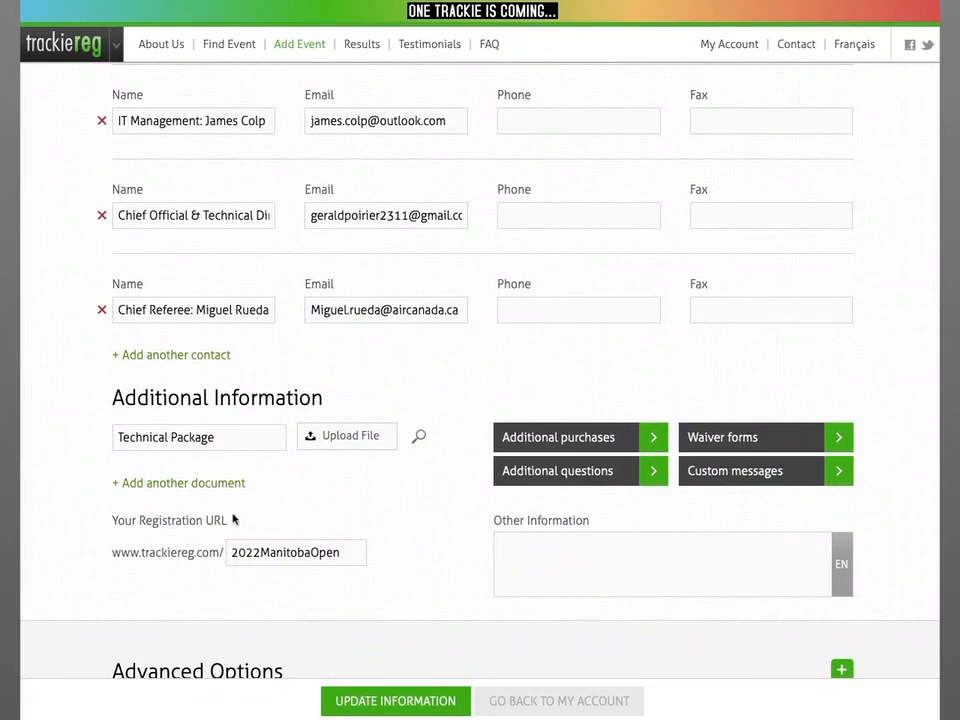
{"action": "double_click", "coordinate": [267, 555]}
{"action": "key", "text": "super+c"}
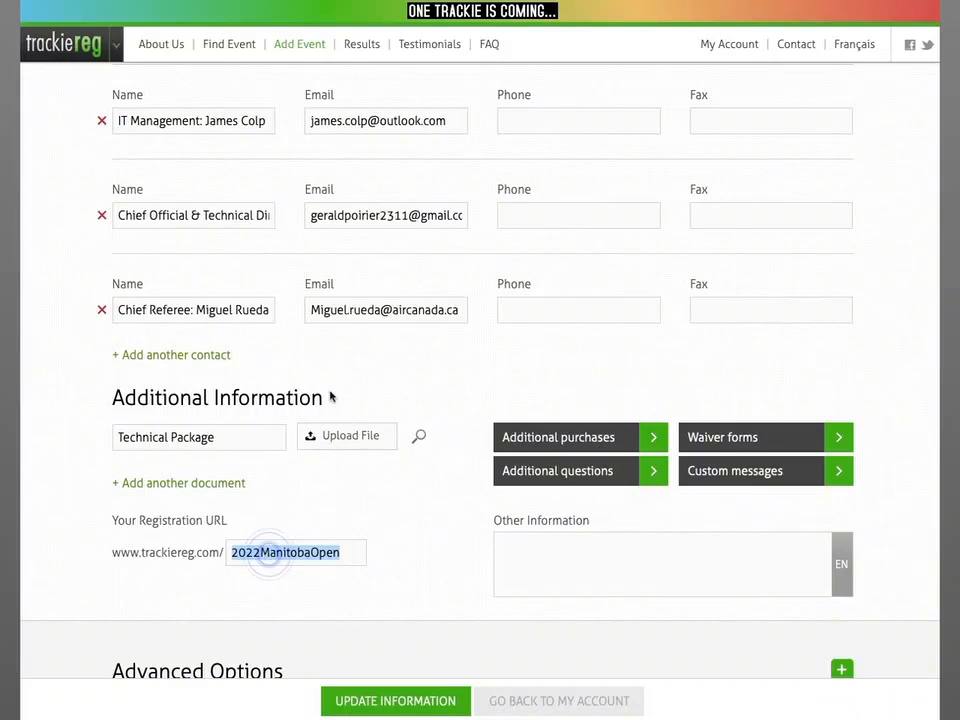
{"action": "left_click", "coordinate": [480, 1]}
{"action": "type", "text": "www.trac"}
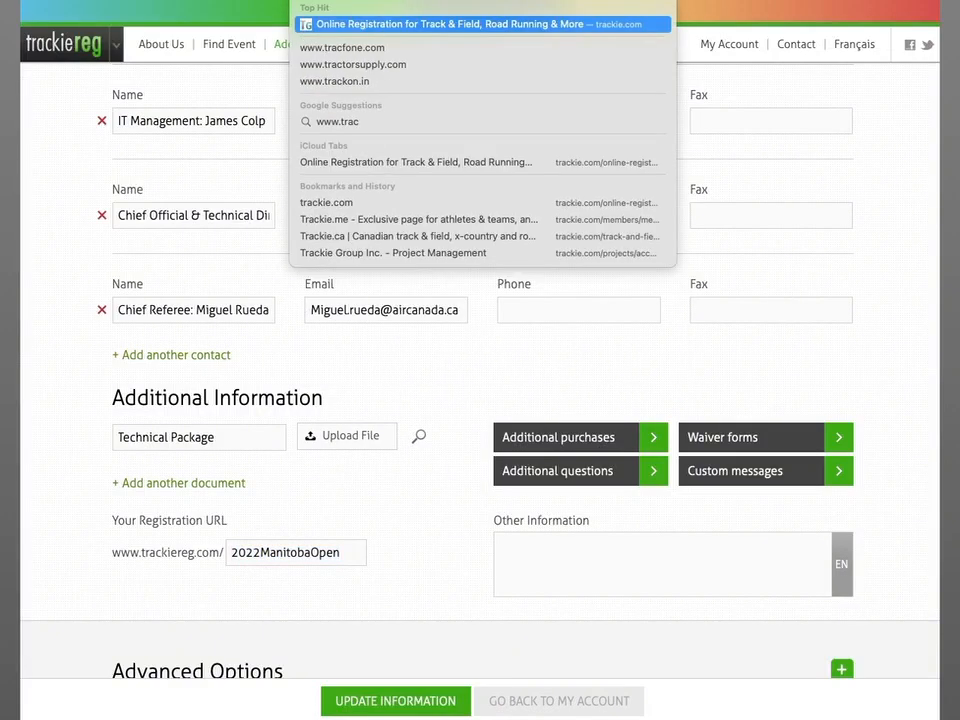
{"action": "type", "text": "kiereg.com/"}
{"action": "key", "text": "super+v"}
{"action": "key", "text": "Return"}
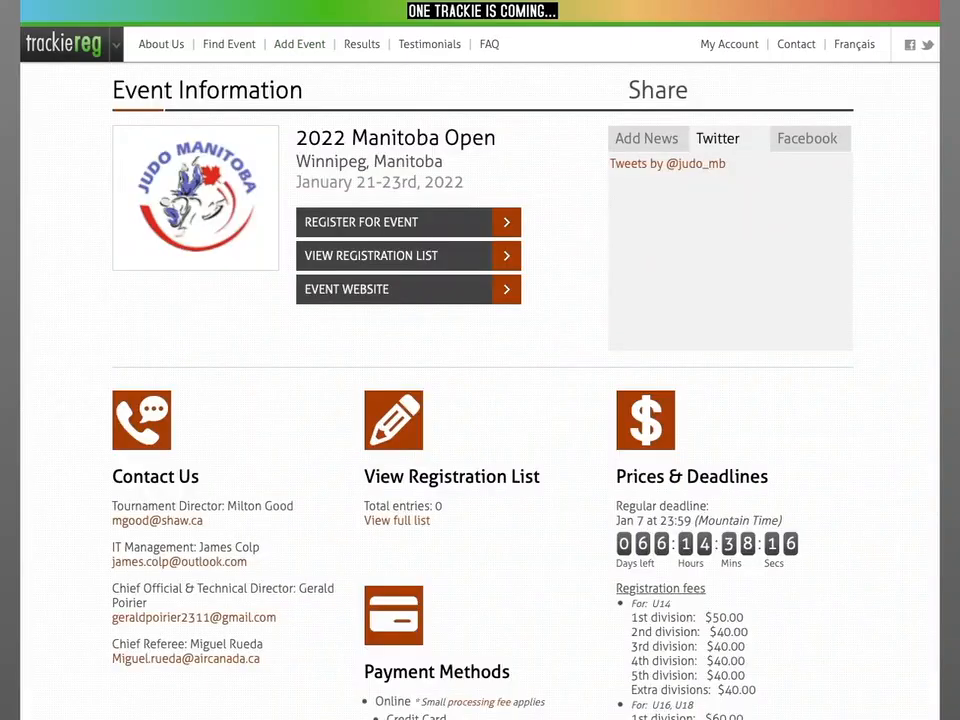
Review the public event page's contacts, prices and deadlines, and open its registration form to examine the entry fields.
{"action": "scroll", "coordinate": [555, 180], "scroll_direction": "down", "scroll_amount": 2}
{"action": "scroll", "coordinate": [555, 180], "scroll_direction": "down", "scroll_amount": 10}
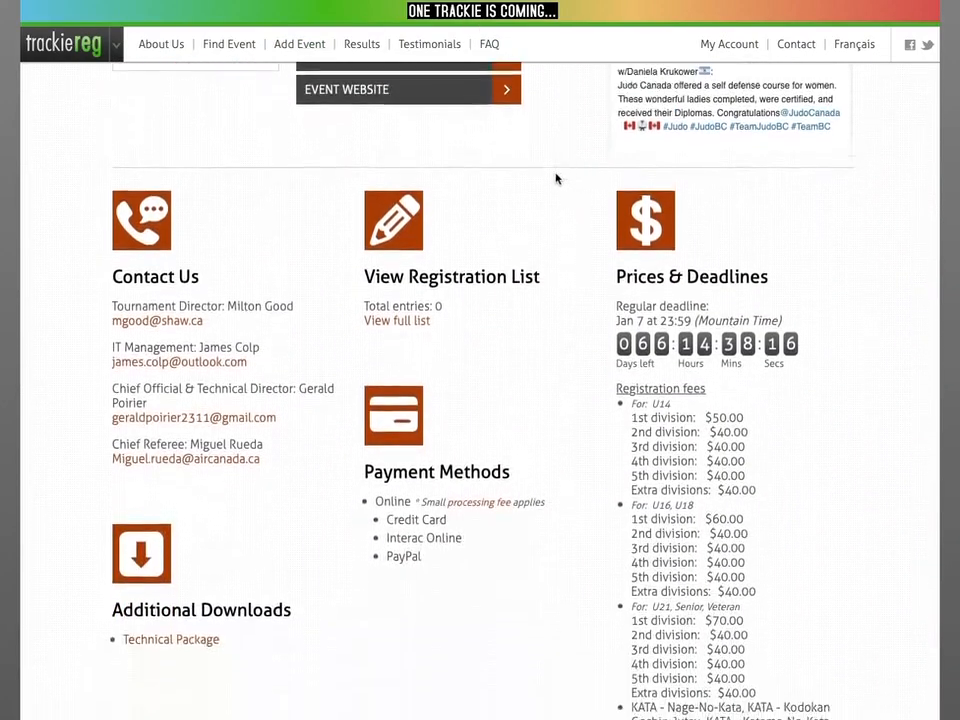
{"action": "scroll", "coordinate": [556, 178], "scroll_direction": "up", "scroll_amount": 5}
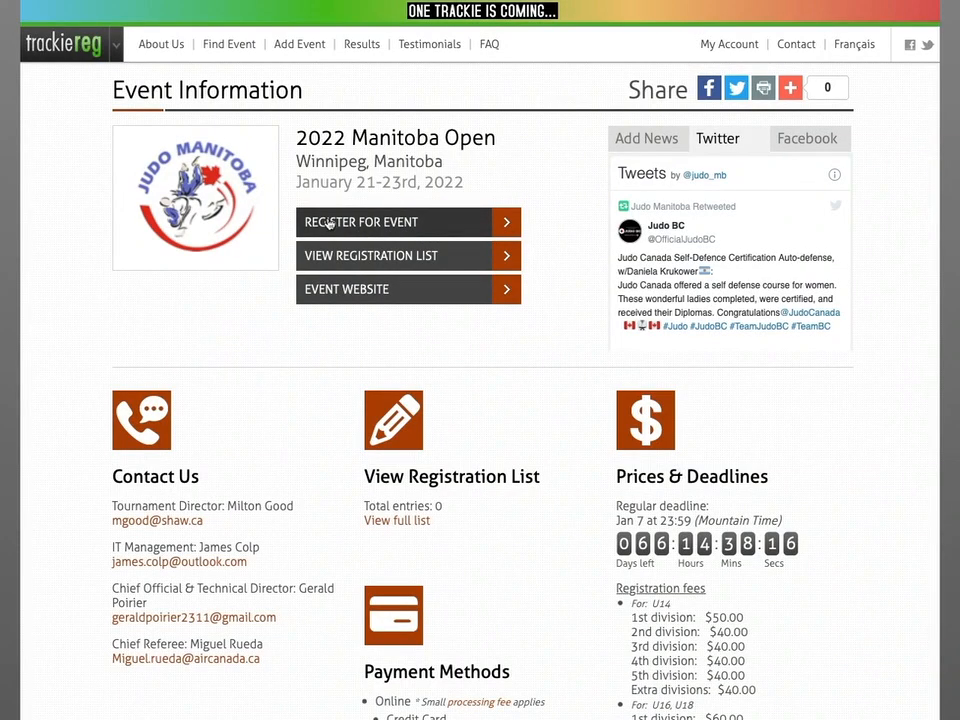
{"action": "left_click", "coordinate": [387, 224]}
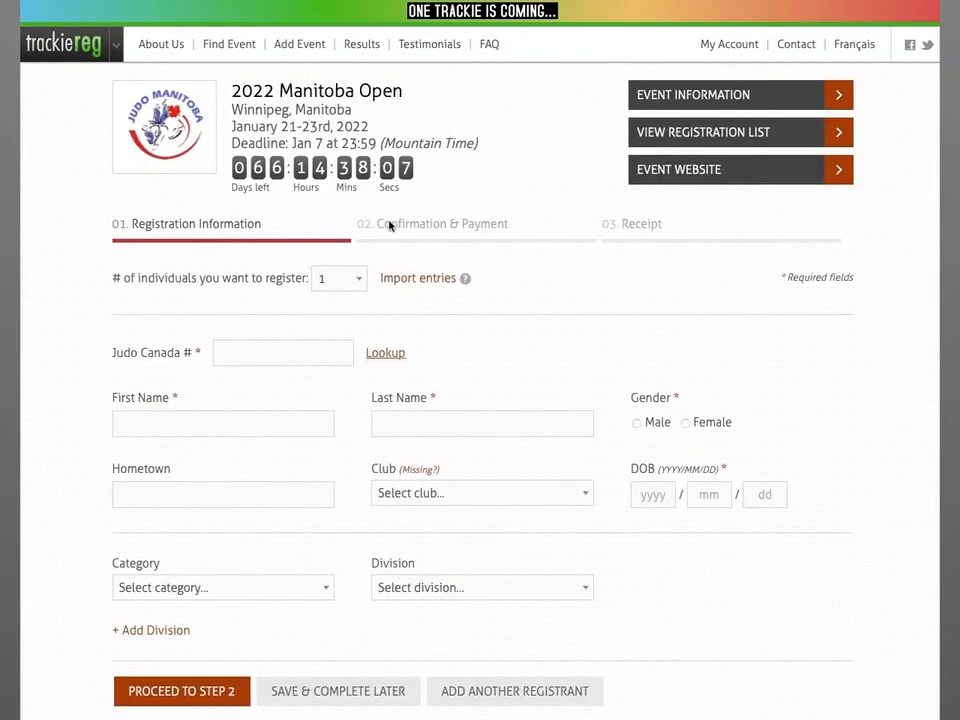
{"action": "scroll", "coordinate": [544, 293], "scroll_direction": "down", "scroll_amount": 1}
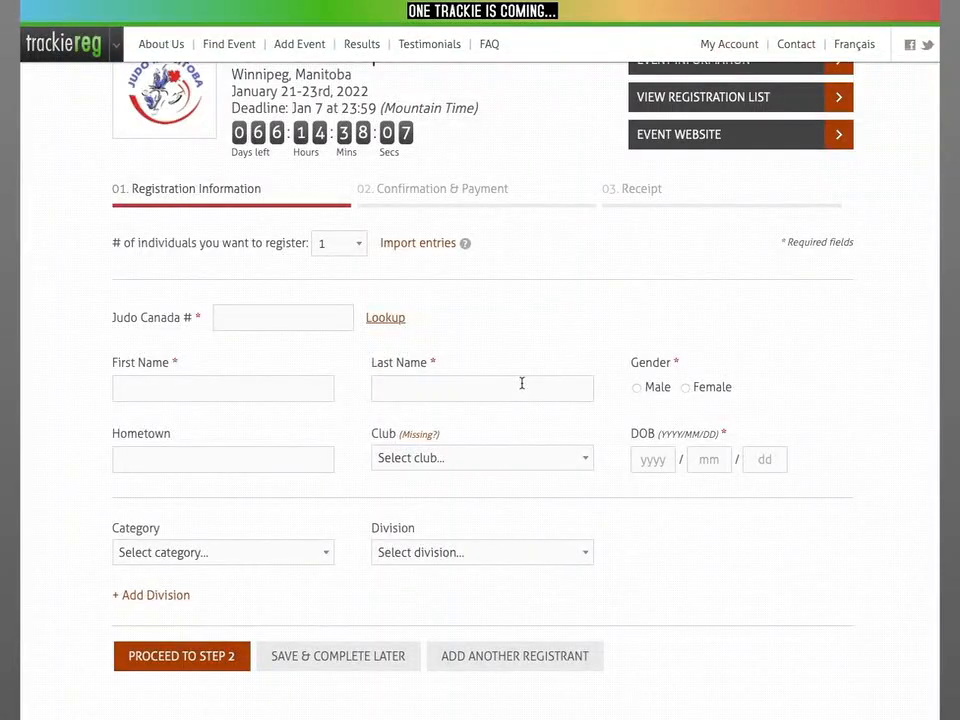
{"action": "scroll", "coordinate": [522, 383], "scroll_direction": "up", "scroll_amount": 1}
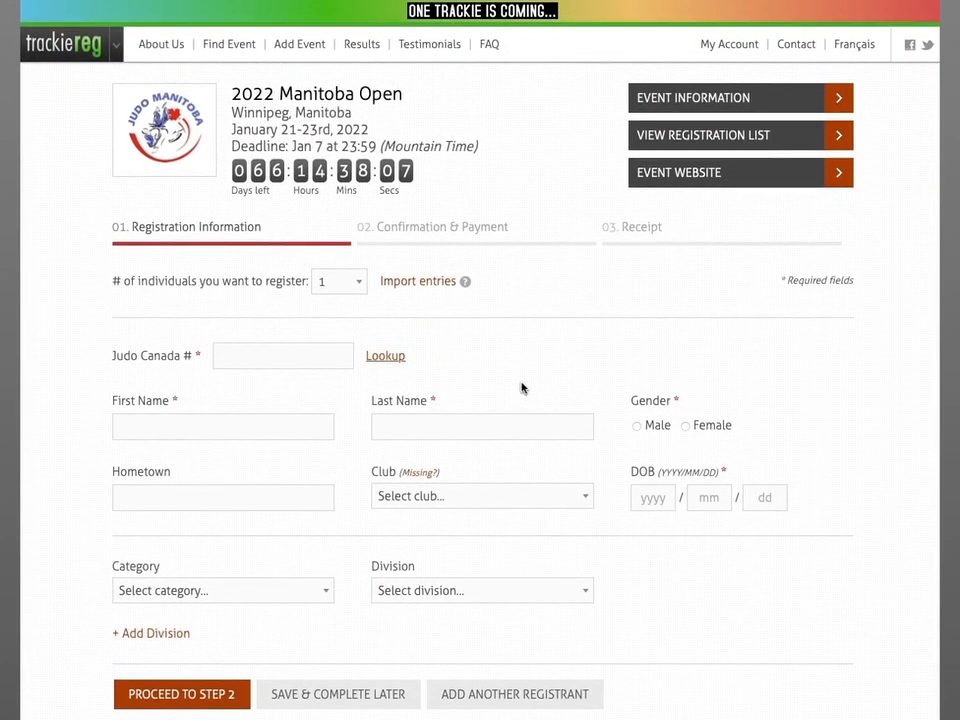